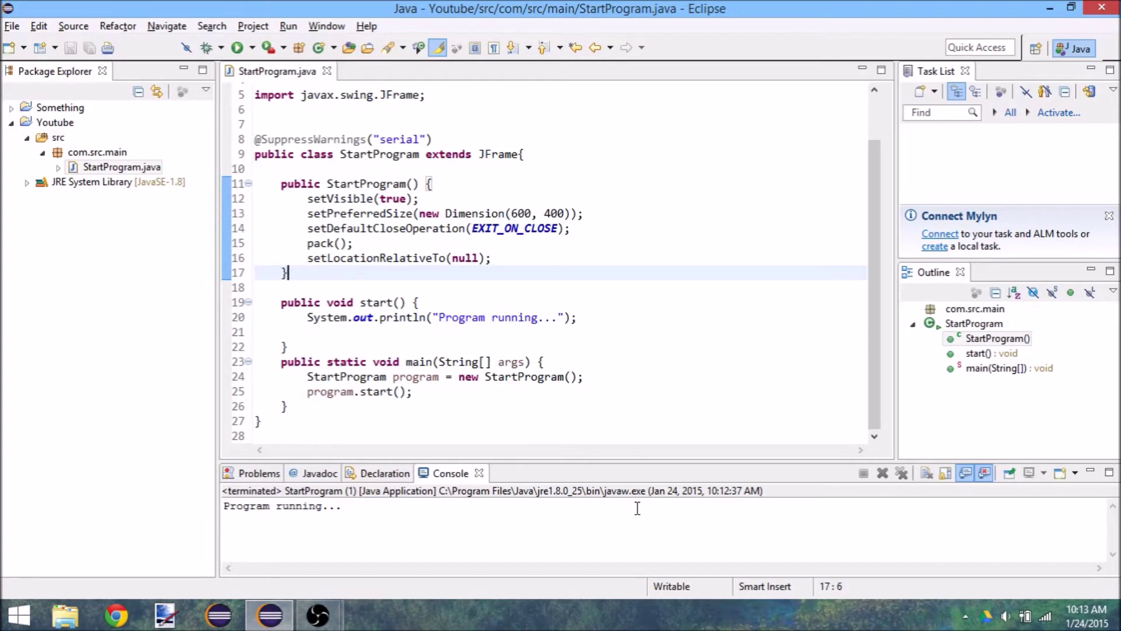
pyautogui.scroll(3, 528, 343)
pyautogui.scroll(-2, 529, 343)
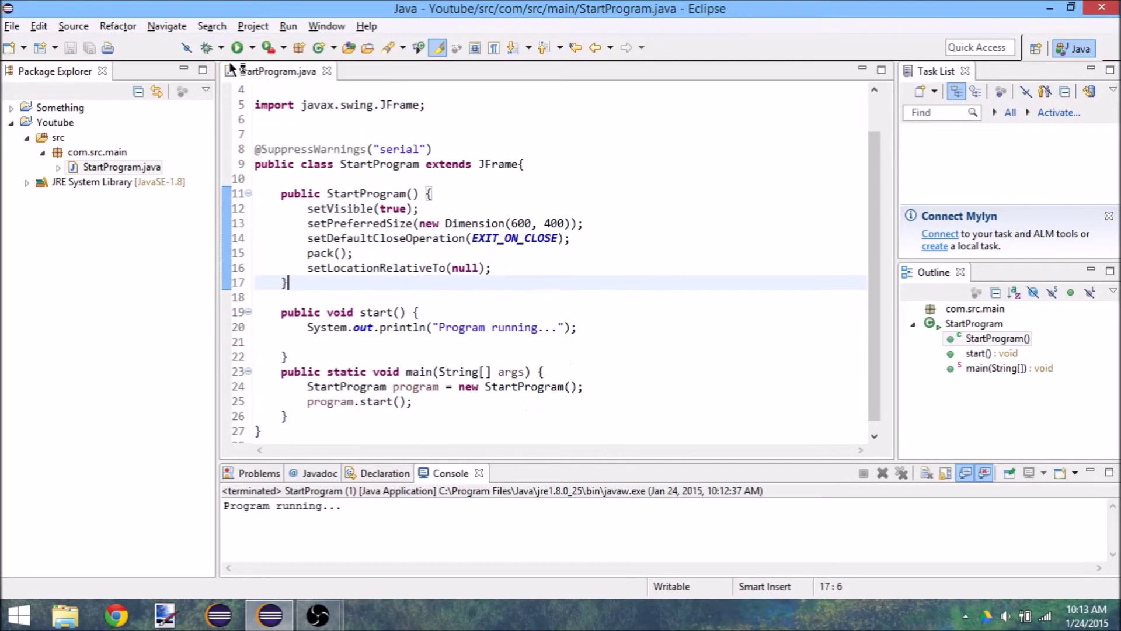
pyautogui.scroll(3, 280, 96)
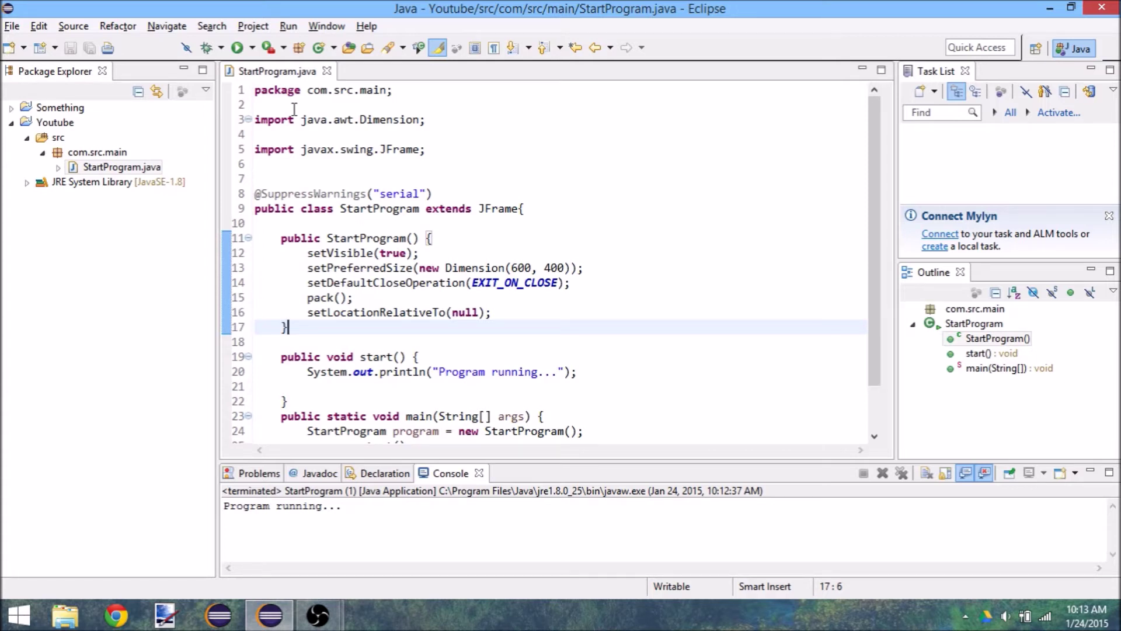
# Insert a space between 'JFrame' and the class's opening brace, then save the file.
pyautogui.click(591, 293)
pyautogui.click(499, 314)
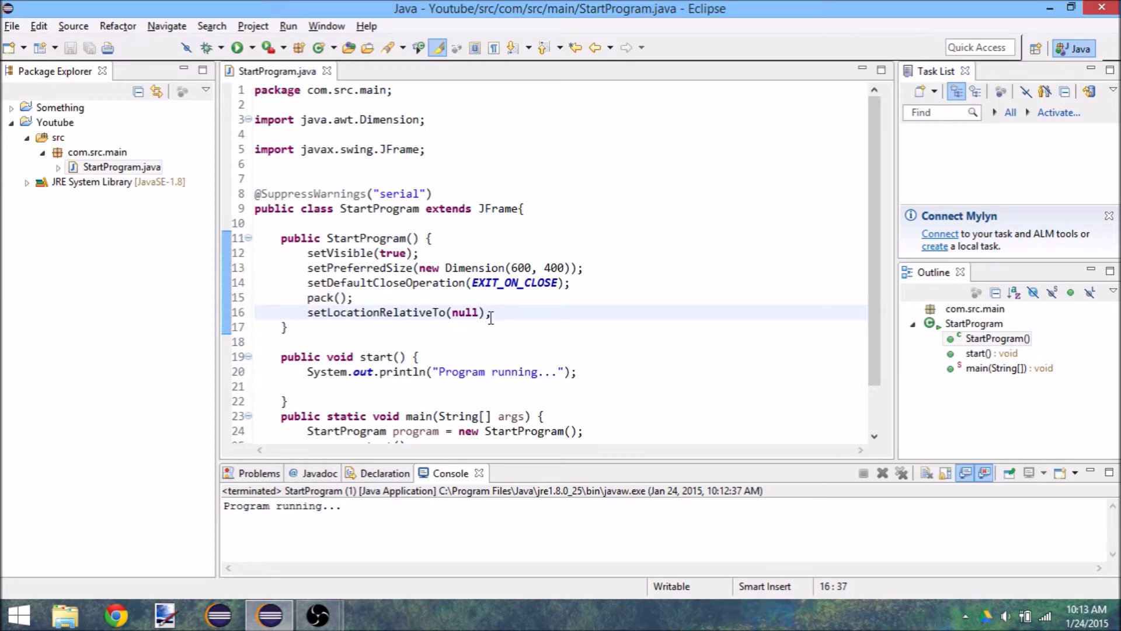
pyautogui.scroll(-2, 495, 311)
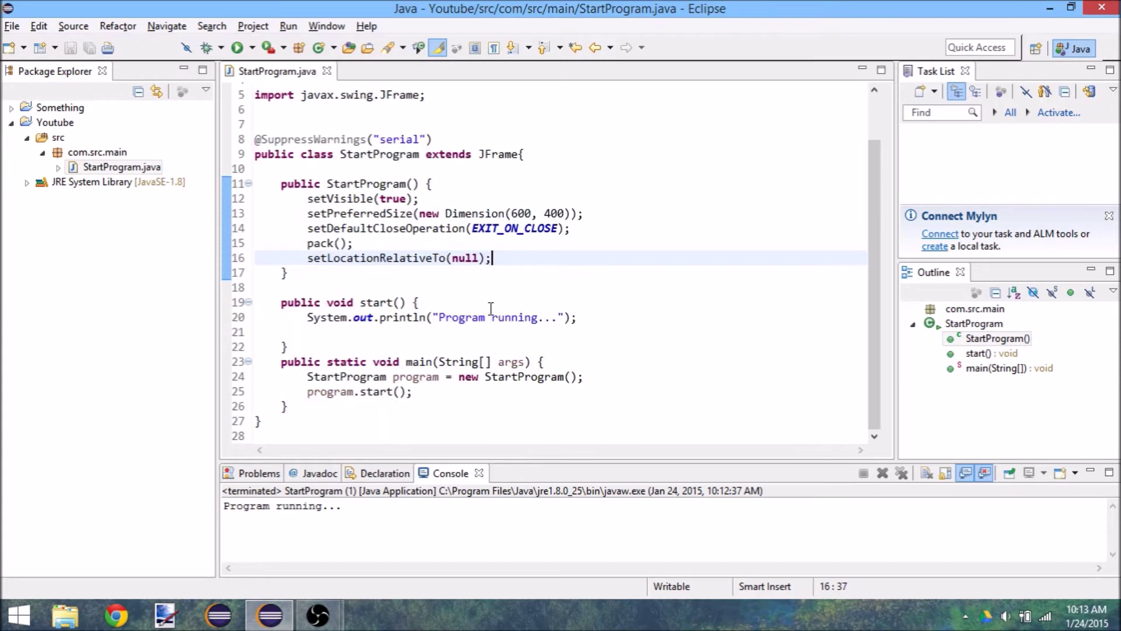
pyautogui.click(518, 153)
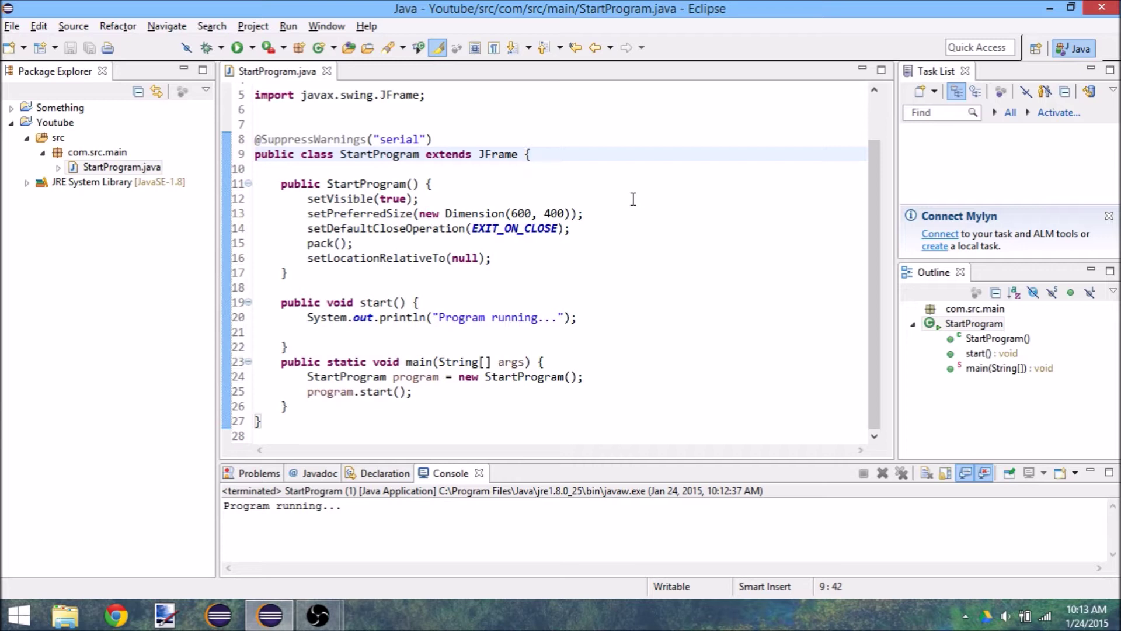
pyautogui.click(337, 342)
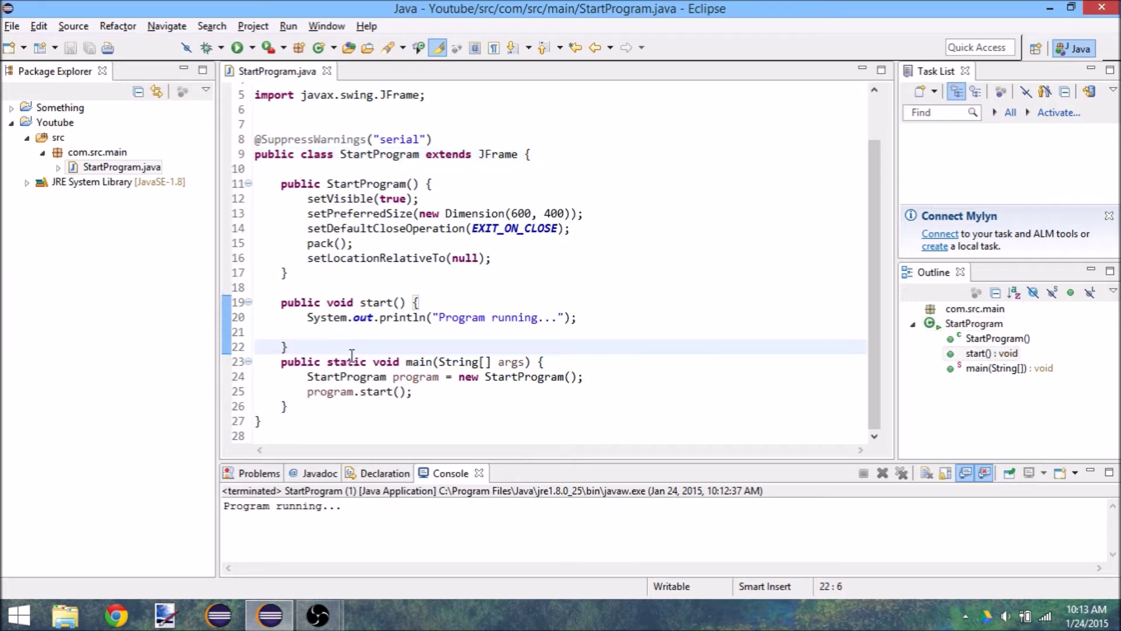
# Write an empty 'public void paint' method below start() and save the file.
pyautogui.press('Return')
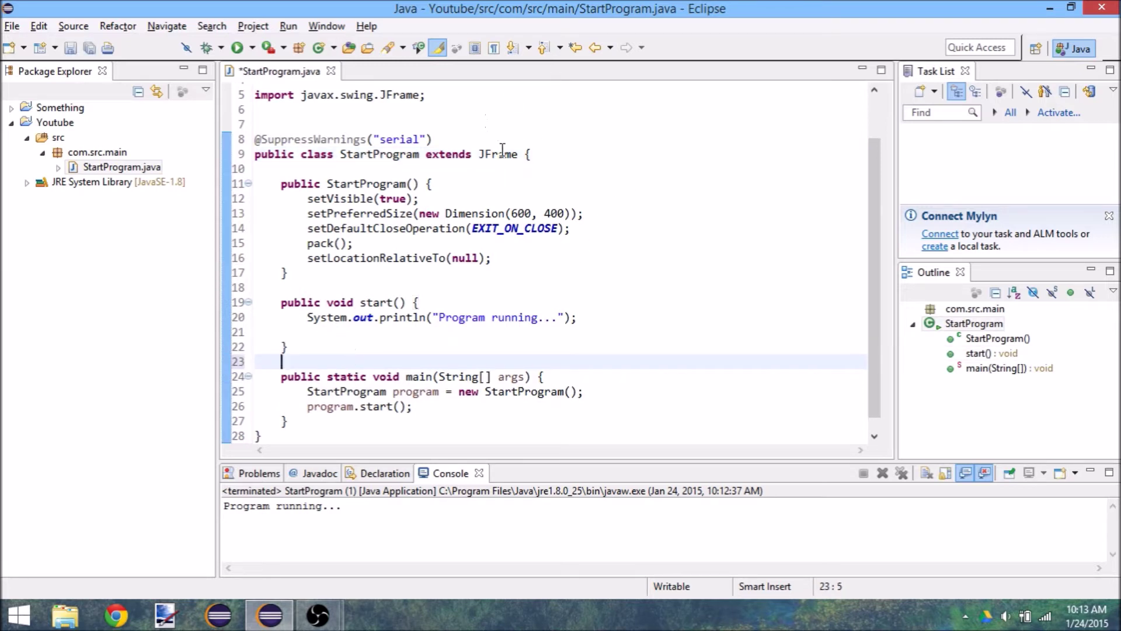
pyautogui.doubleClick(497, 155)
pyautogui.click(337, 355)
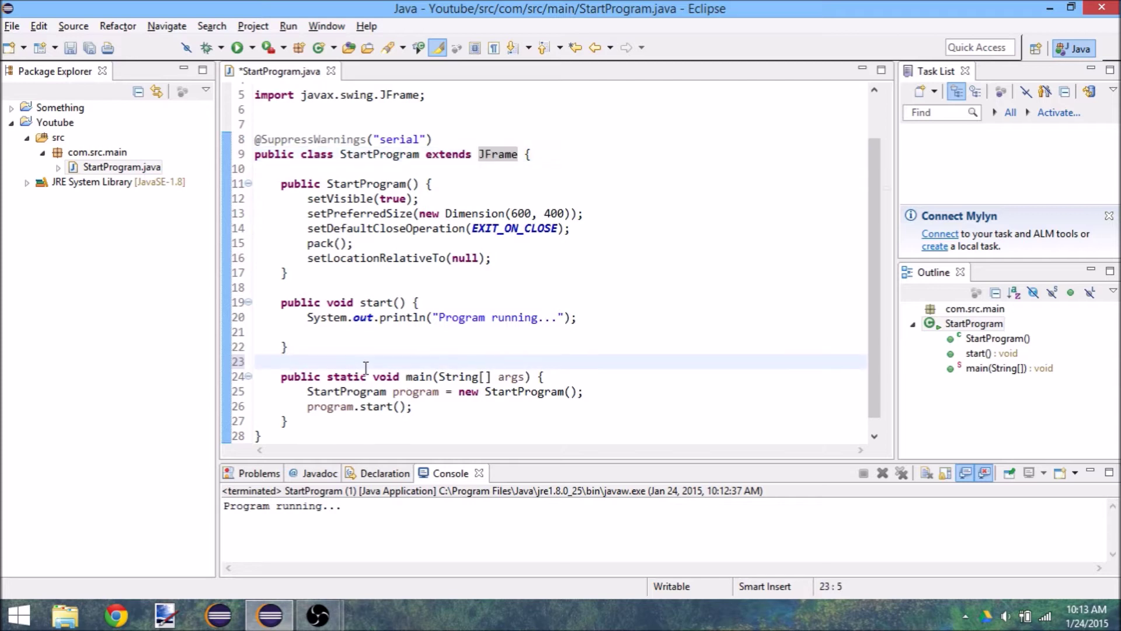
pyautogui.write('public')
pyautogui.hotkey('ctrl', 'z')
pyautogui.hotkey('ctrl', 'z')
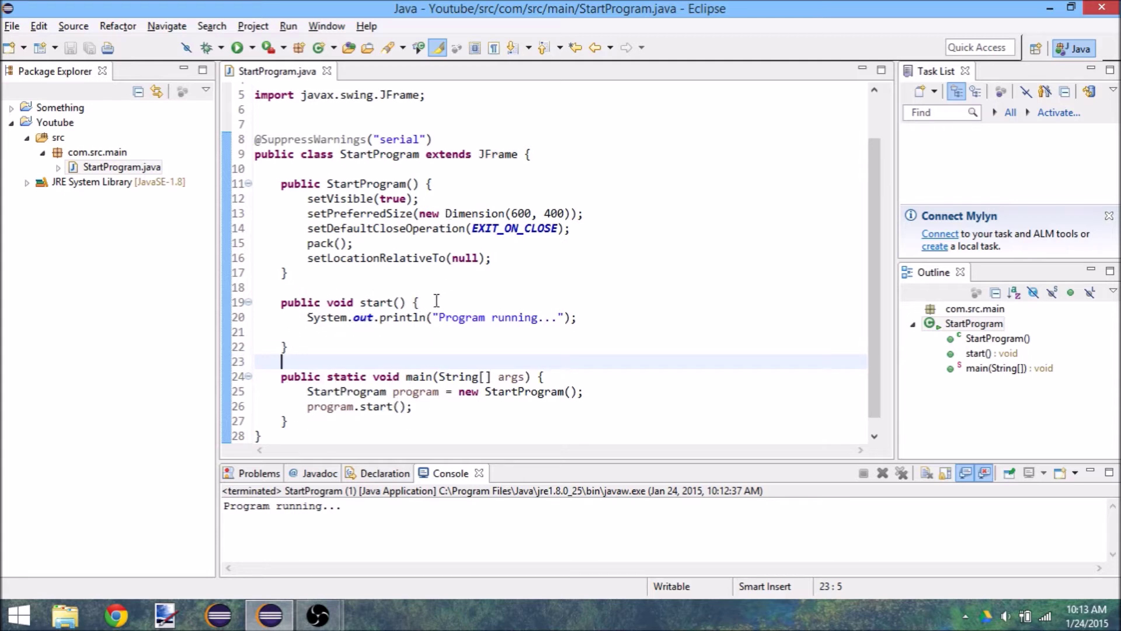
pyautogui.write('pub')
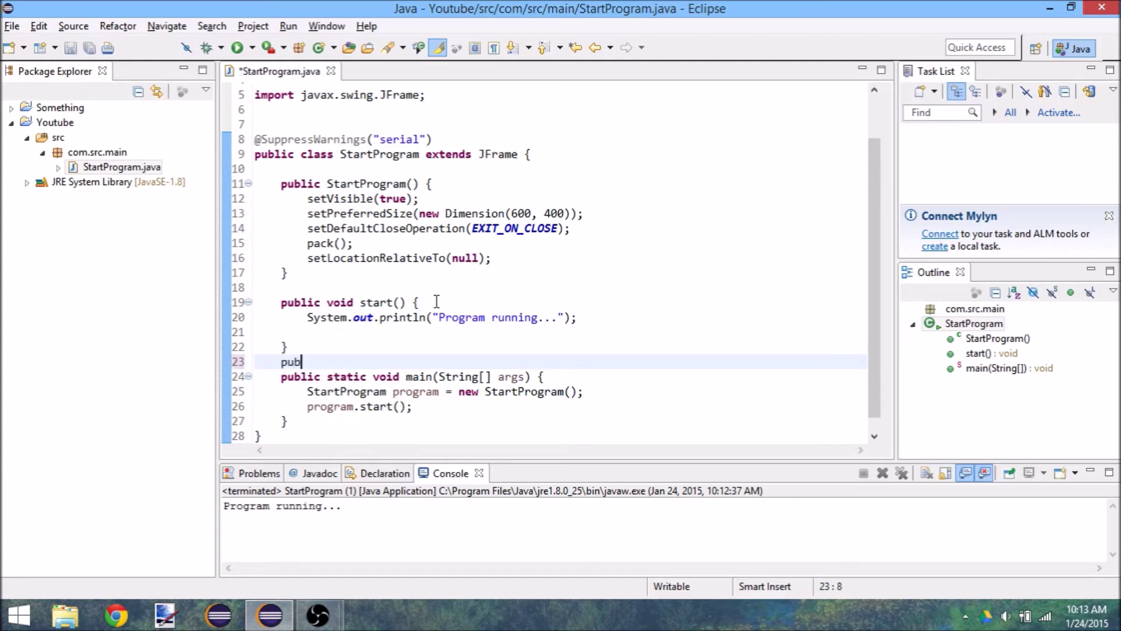
pyautogui.write('lic void paint() {')
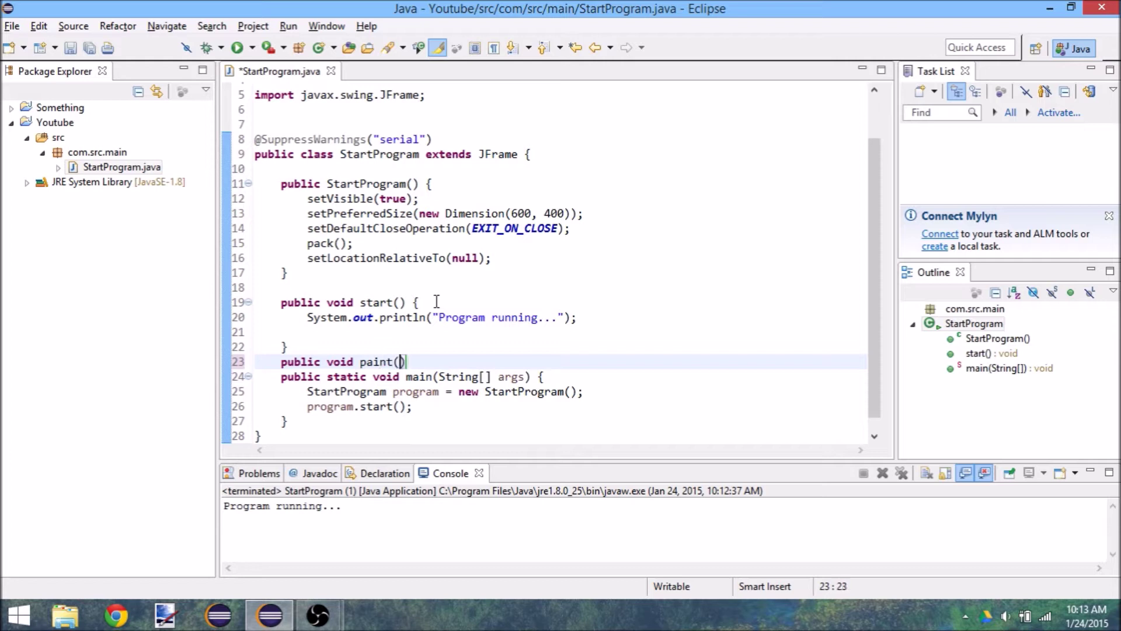
pyautogui.press('Return')
pyautogui.hotkey('ctrl', 's')
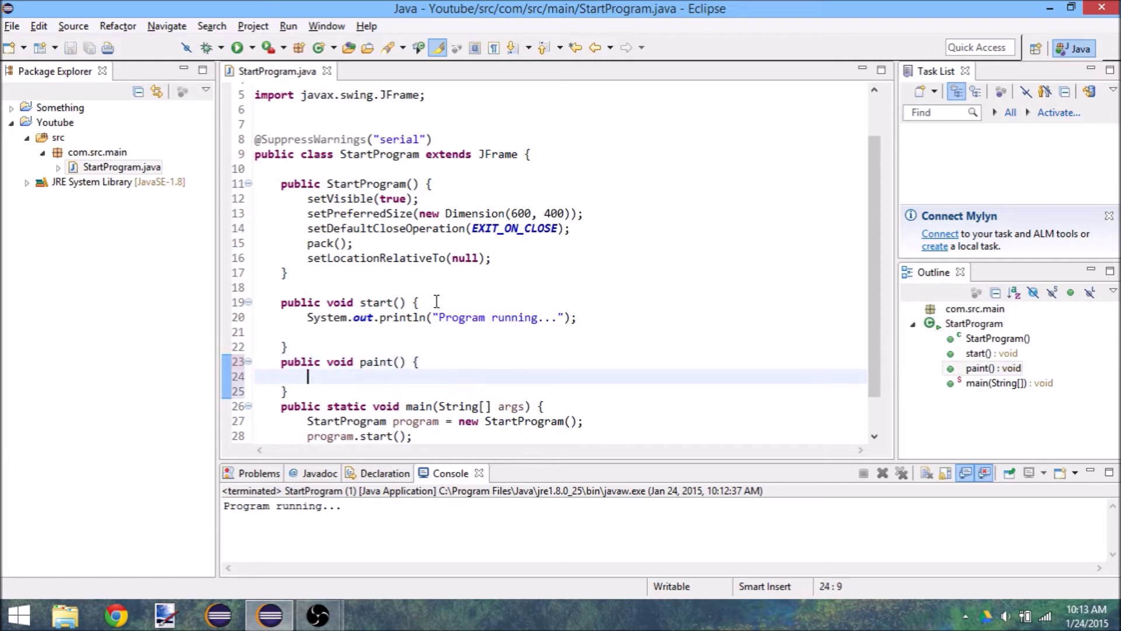
# Give paint a 'Graphics g' parameter and organise imports to add java.awt.Graphics.
pyautogui.press('Up')
pyautogui.press('End')
pyautogui.press('Left')
pyautogui.press('Left')
pyautogui.press('Left')
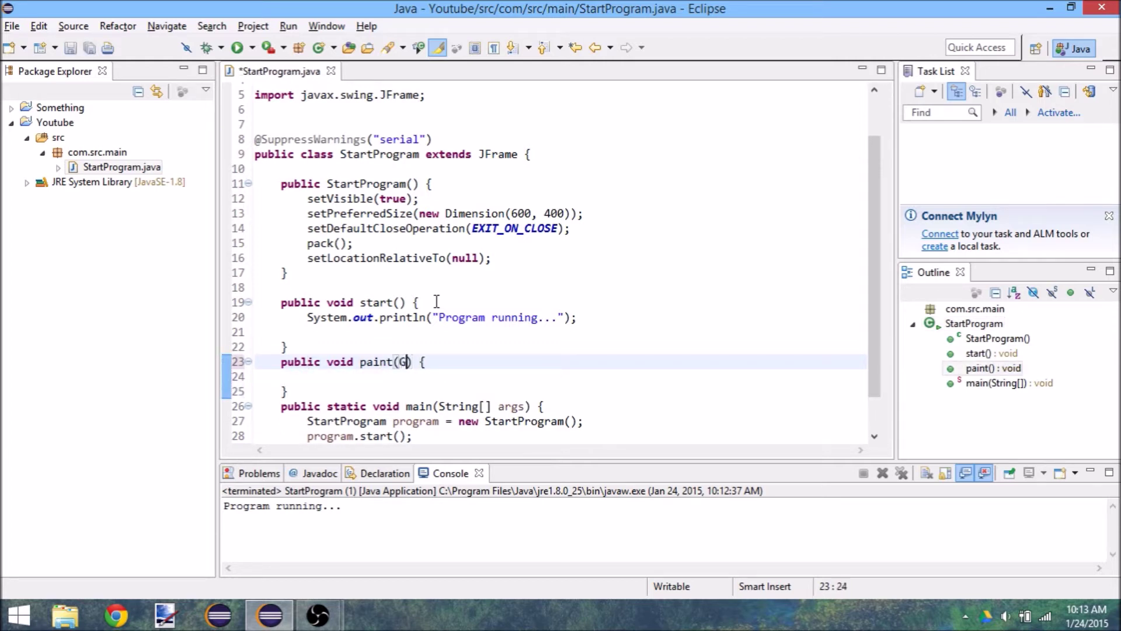
pyautogui.write('Graphics g')
pyautogui.hotkey('ctrl', 'shift', 'o')
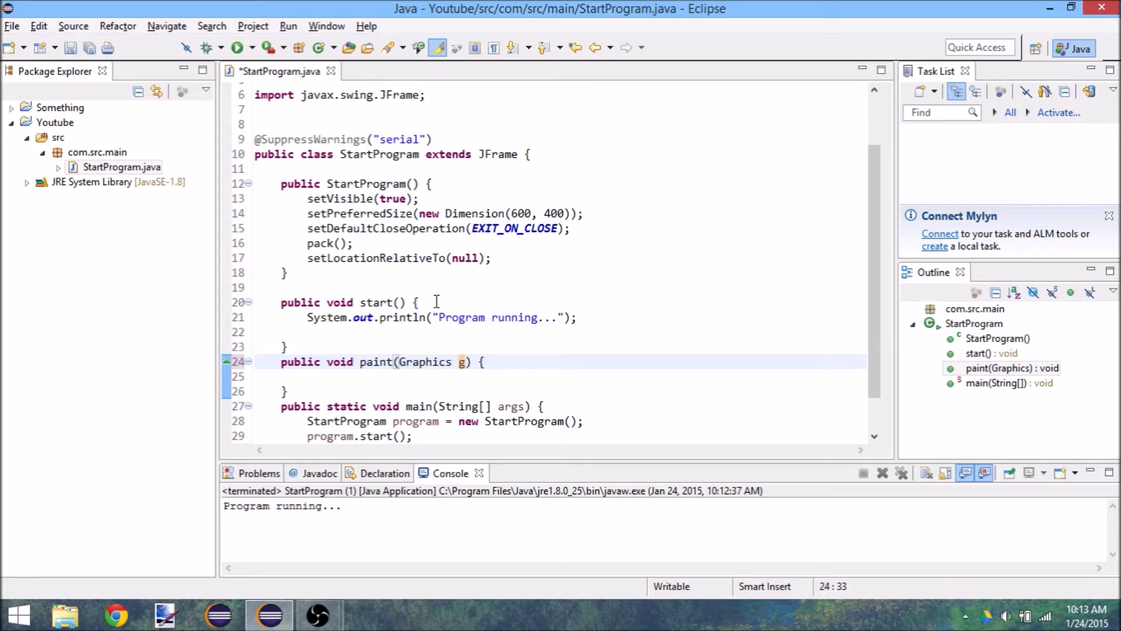
pyautogui.scroll(-1, 435, 301)
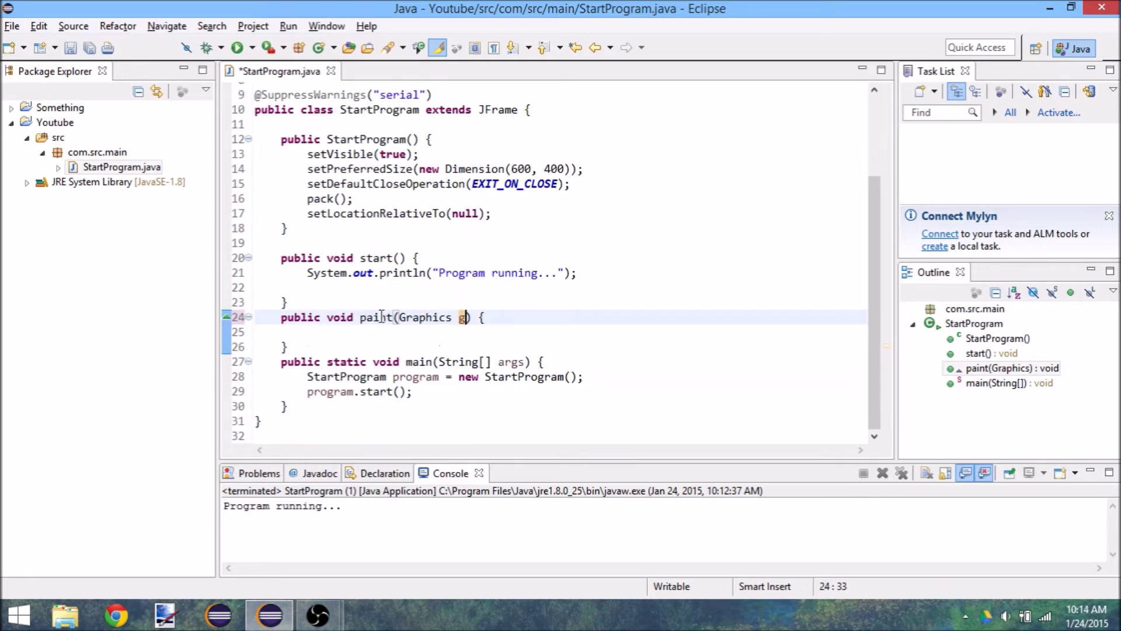
pyautogui.click(357, 331)
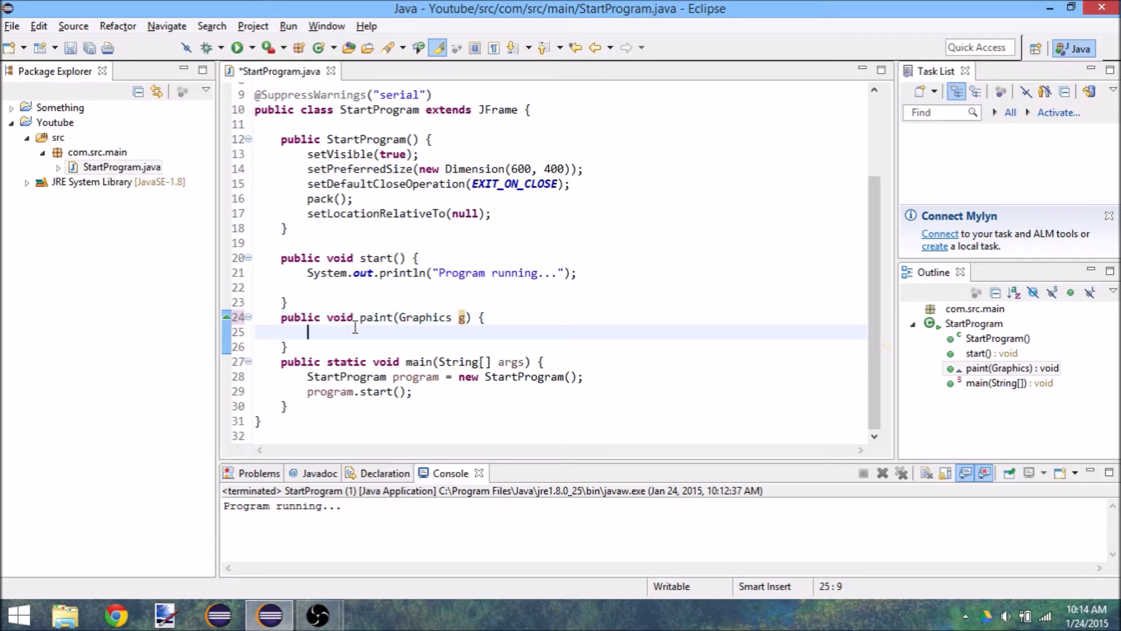
pyautogui.press('Return')
pyautogui.press('Return')
# Start a g.fillRect call in paint via content assist, clearing the placeholder arguments.
pyautogui.press('Up')
pyautogui.press('Up')
pyautogui.press('Delete')
pyautogui.press('Delete')
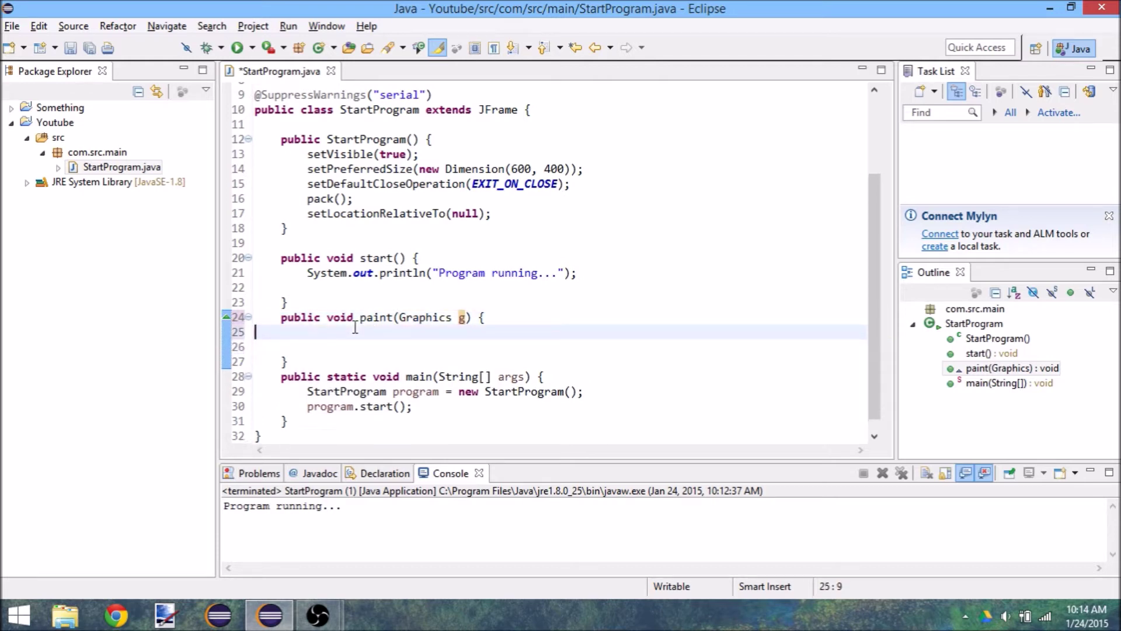
pyautogui.hotkey('ctrl', 's')
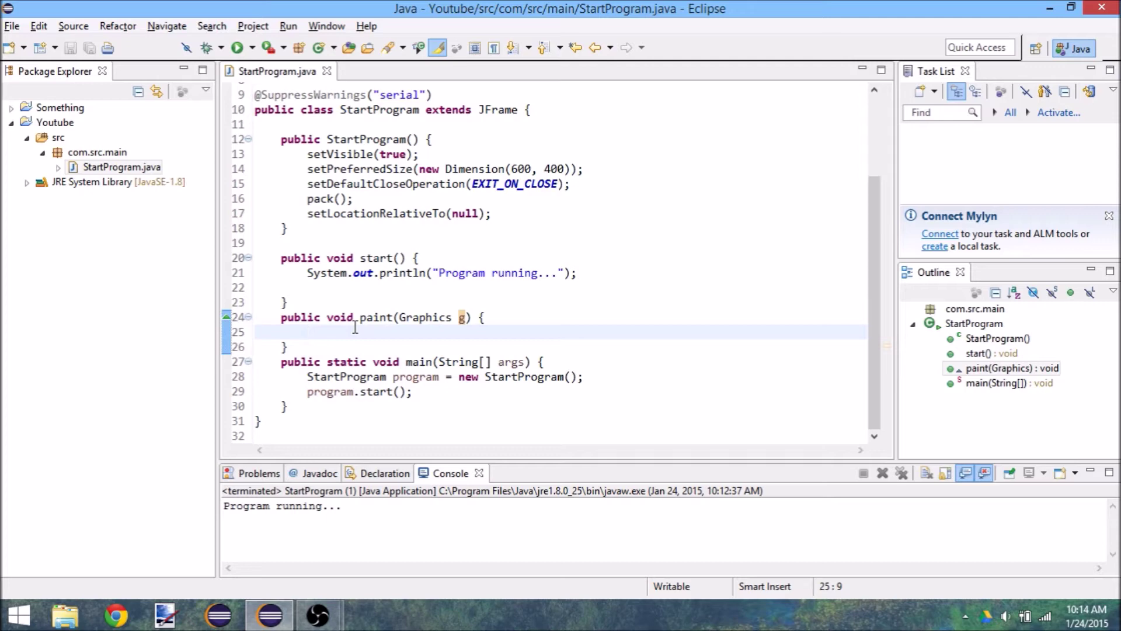
pyautogui.write('g.')
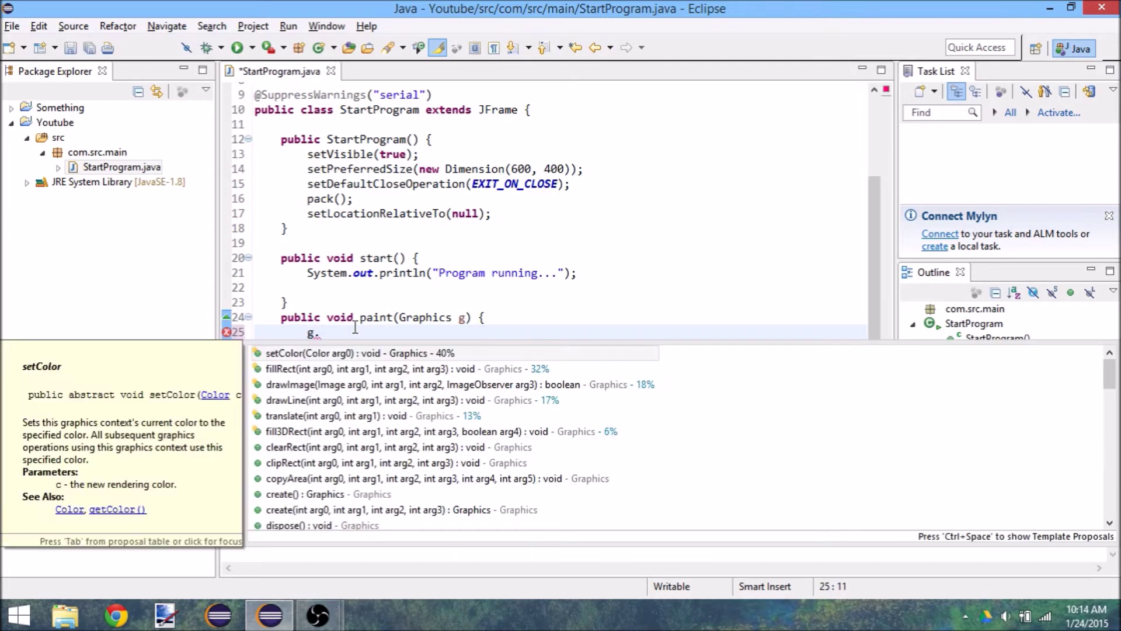
pyautogui.write('dr')
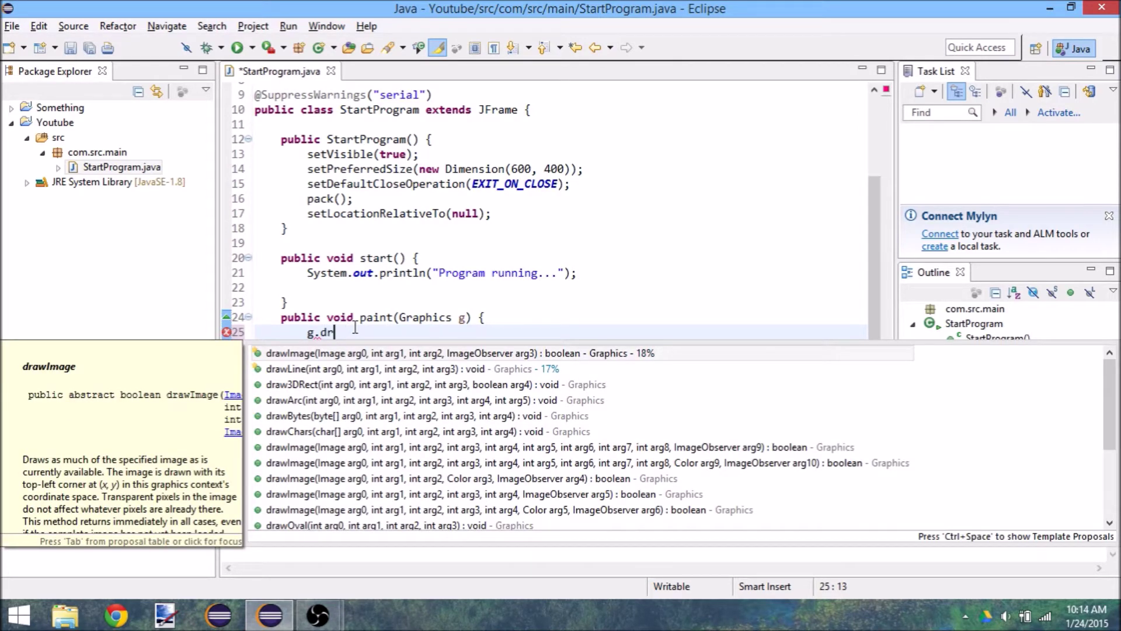
pyautogui.press('BackSpace')
pyautogui.press('BackSpace')
pyautogui.write('fillRec')
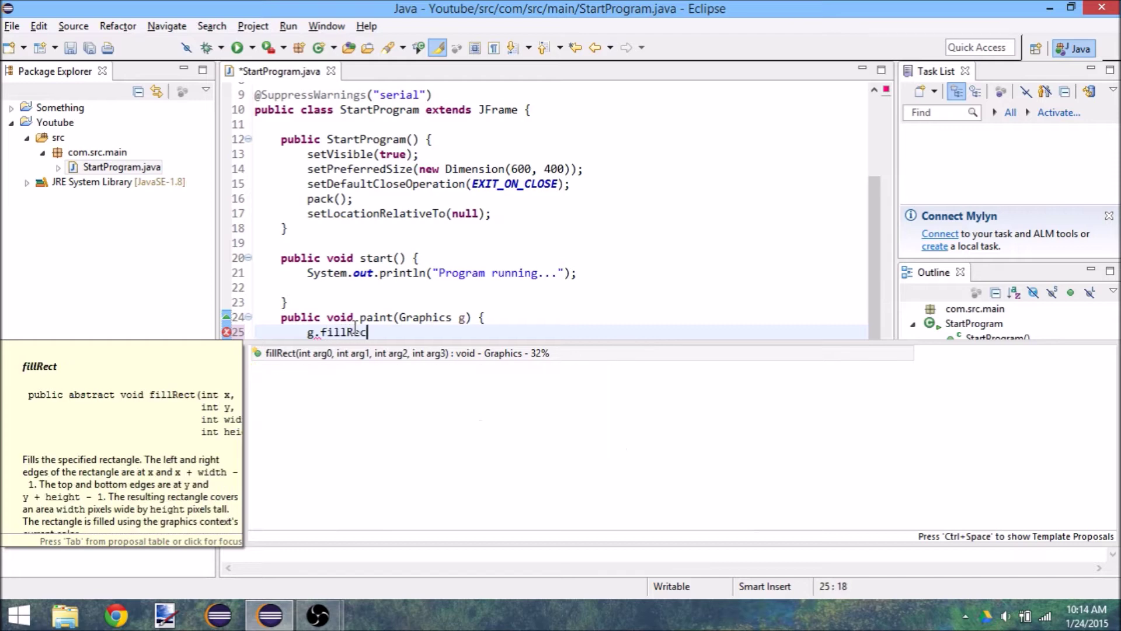
pyautogui.press('Return')
pyautogui.write('0, arg1, arg2, arg3);')
pyautogui.press('Tab')
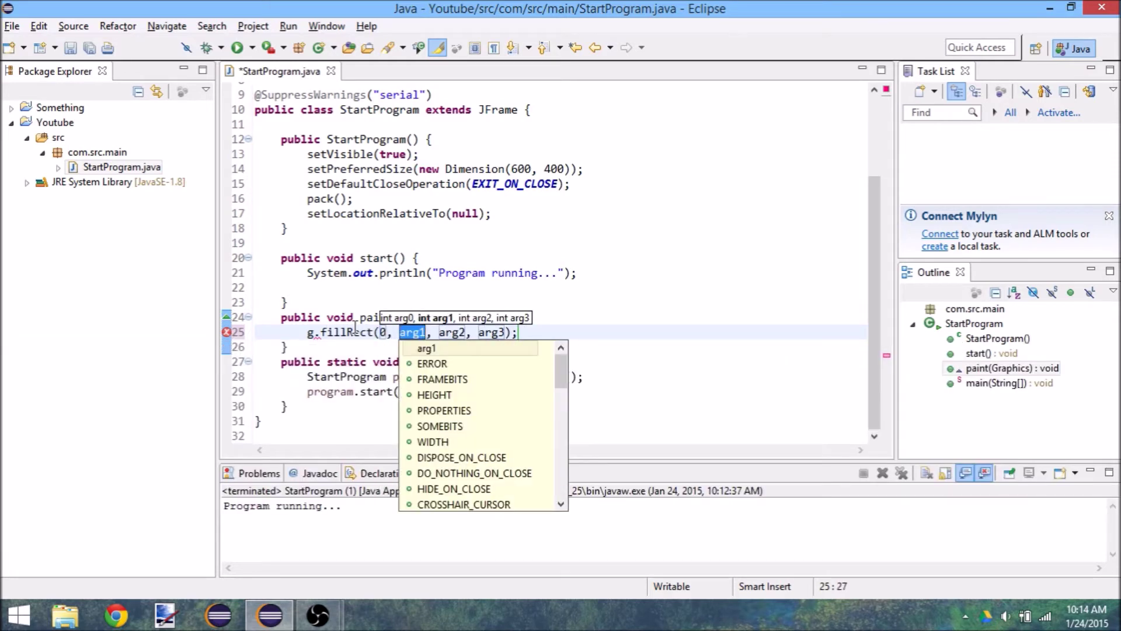
pyautogui.press('Tab')
pyautogui.press('BackSpace')
pyautogui.press('BackSpace')
pyautogui.press('BackSpace')
pyautogui.press('BackSpace')
pyautogui.press('BackSpace')
pyautogui.press('BackSpace')
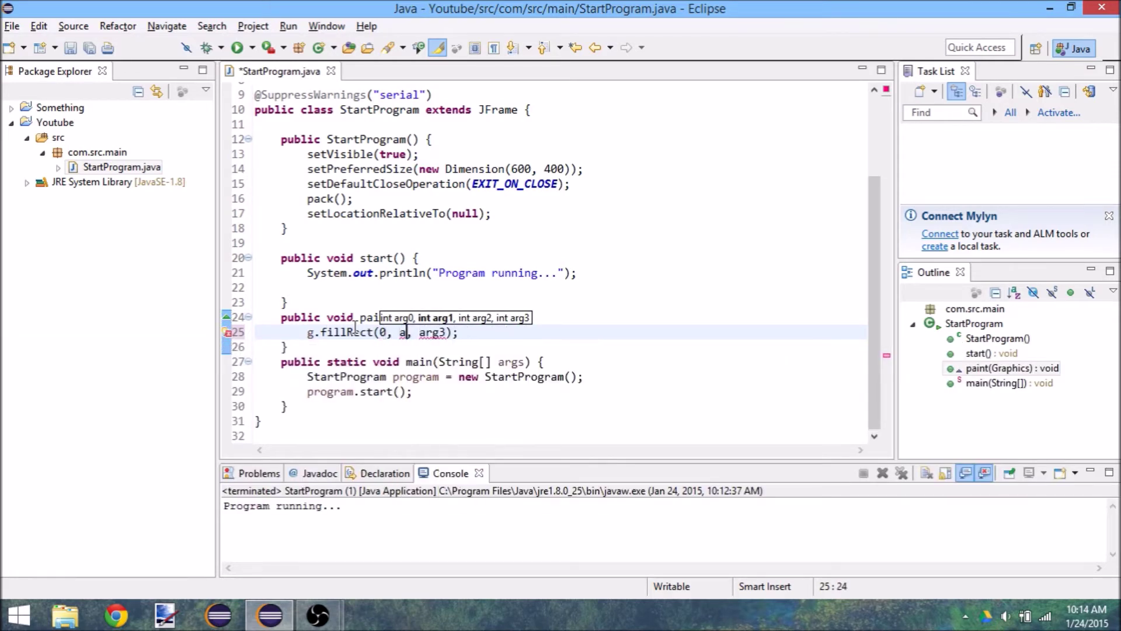
pyautogui.press('BackSpace')
pyautogui.write('0,')
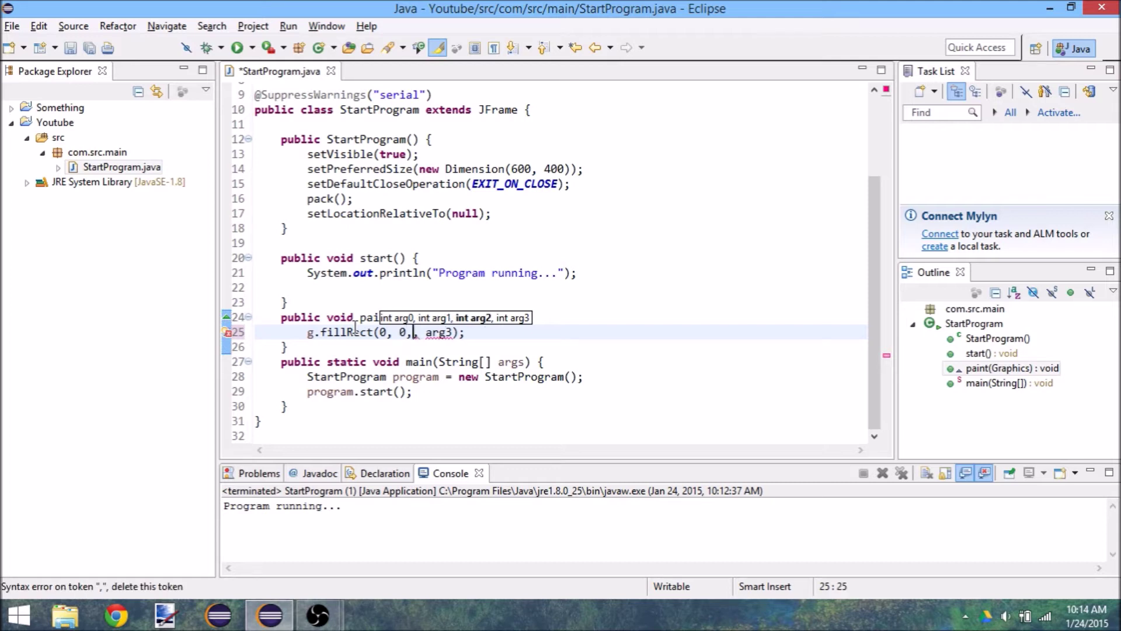
pyautogui.write('100')
# Complete the call as g.fillRect(0, 0, 100, 100); with tidy spacing and save.
pyautogui.press('Tab')
pyautogui.press('BackSpace')
pyautogui.press('BackSpace')
pyautogui.press('BackSpace')
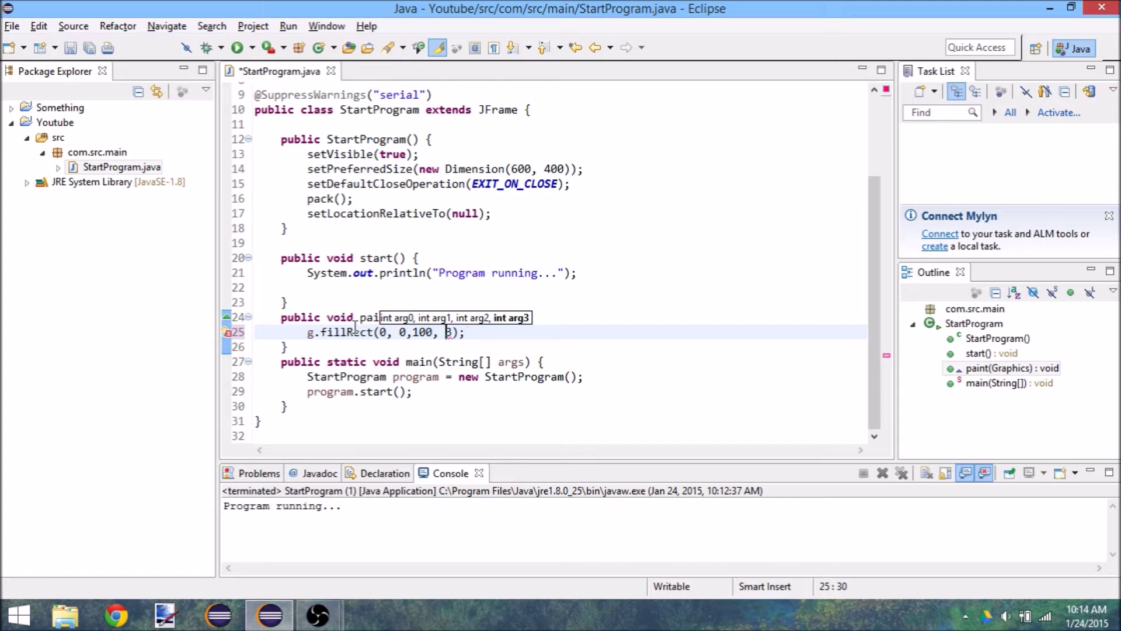
pyautogui.press('Delete')
pyautogui.write('100')
pyautogui.press('Return')
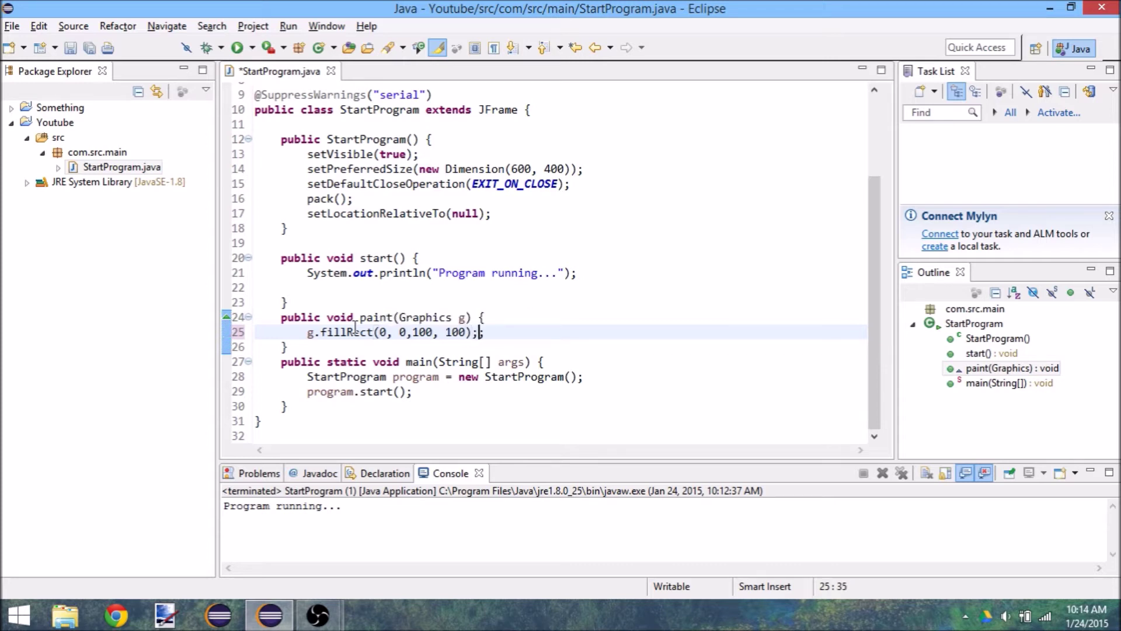
pyautogui.press('Left')
pyautogui.press('Left')
pyautogui.press('Left')
pyautogui.press('Left')
pyautogui.press('Left')
pyautogui.press('Left')
pyautogui.hotkey('ctrl', 's')
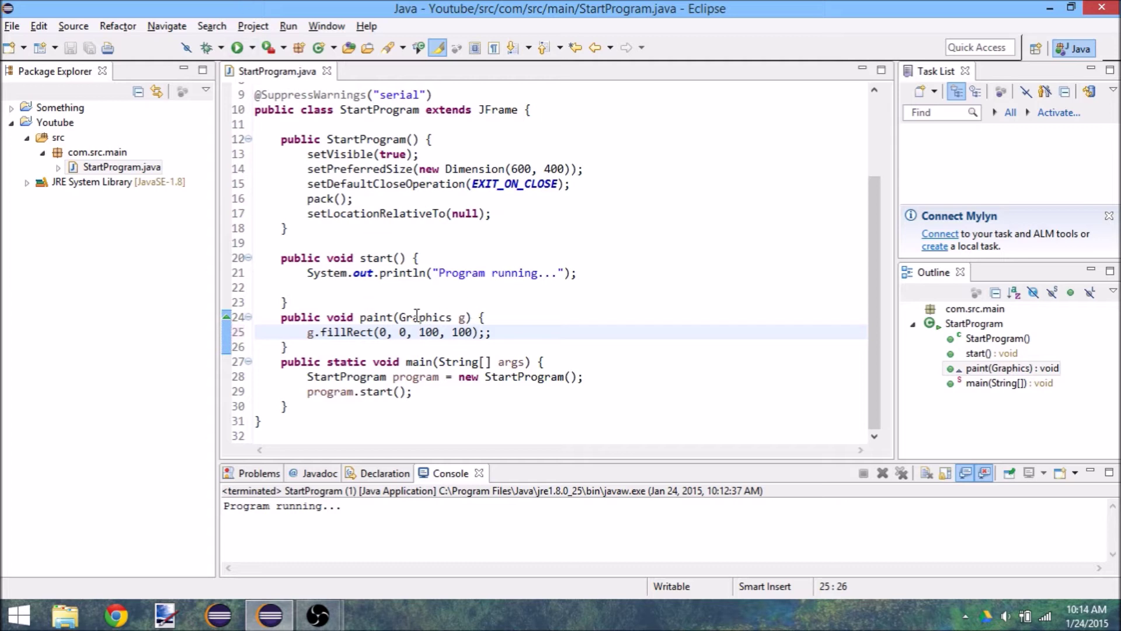
pyautogui.doubleClick(337, 332)
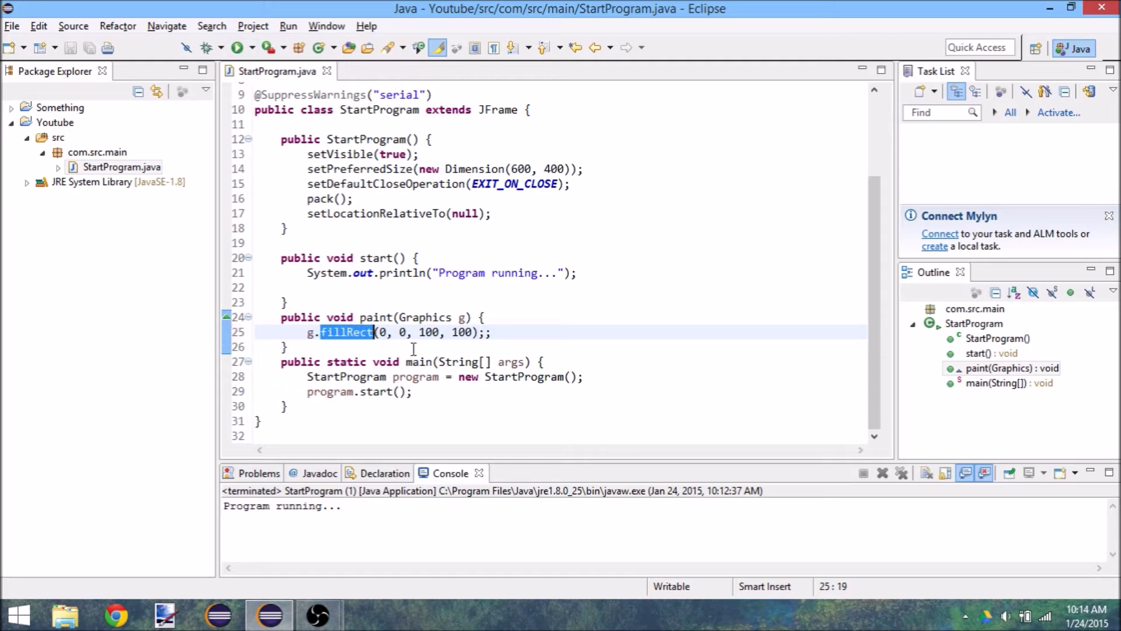
pyautogui.doubleClick(380, 332)
pyautogui.doubleClick(429, 331)
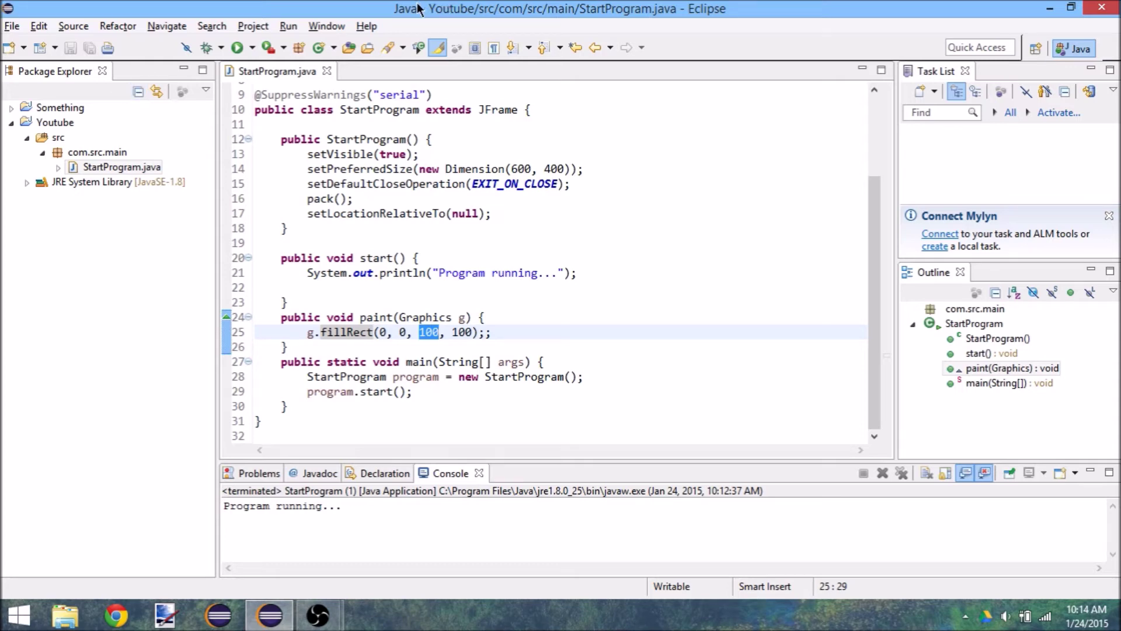
pyautogui.click(237, 48)
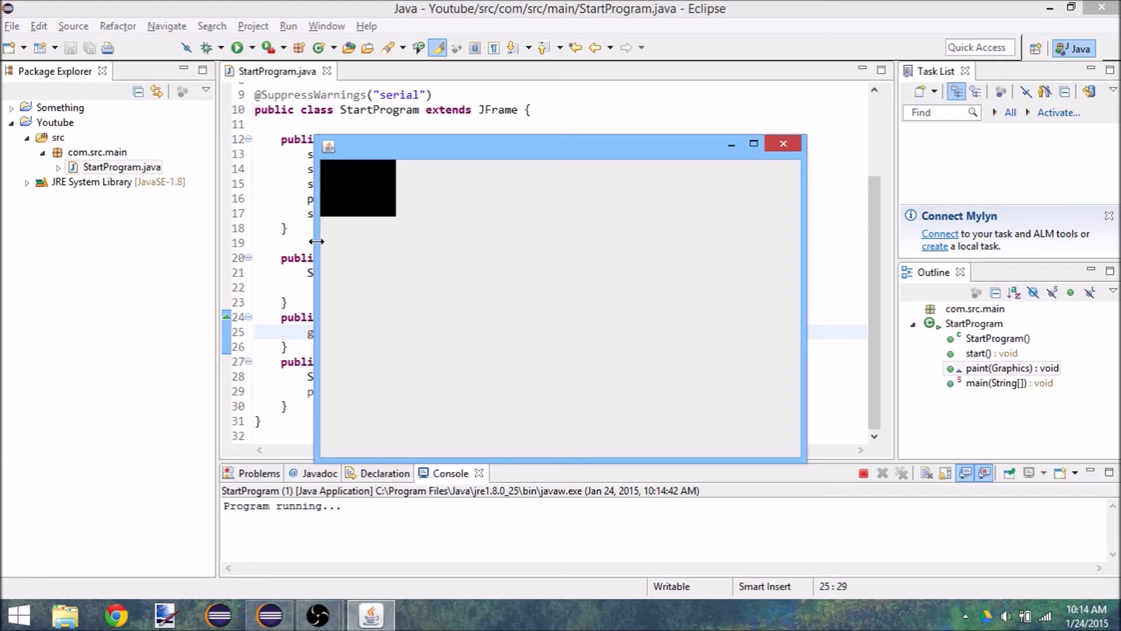
pyautogui.moveTo(317, 255)
pyautogui.mouseDown()
pyautogui.moveTo(194, 296)
pyautogui.moveTo(693, 296)
pyautogui.mouseUp()
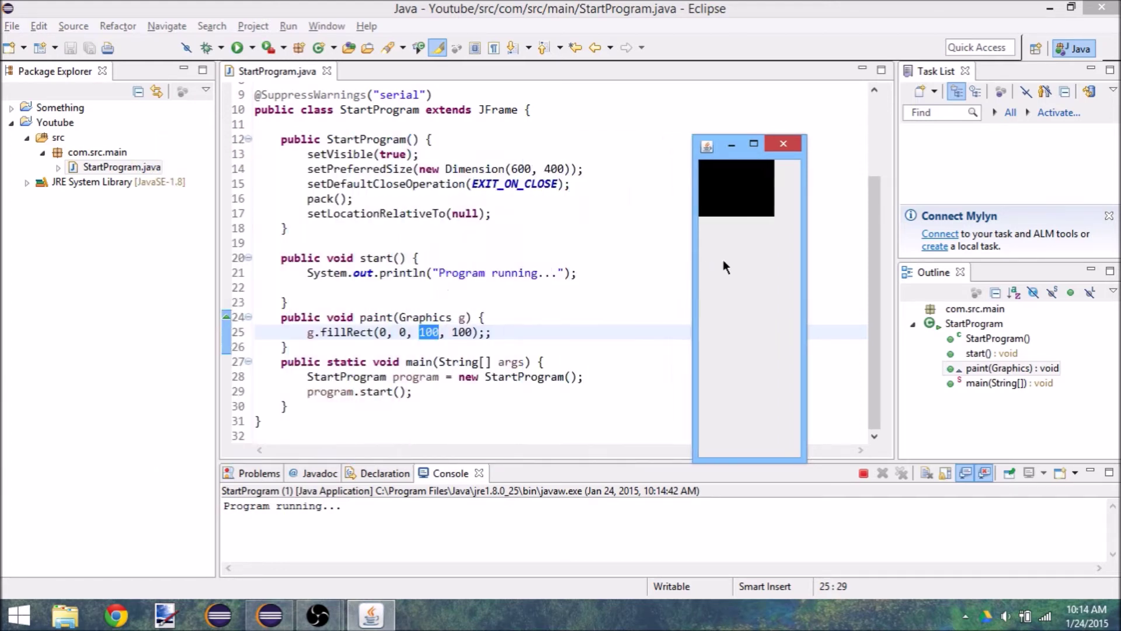
pyautogui.click(783, 143)
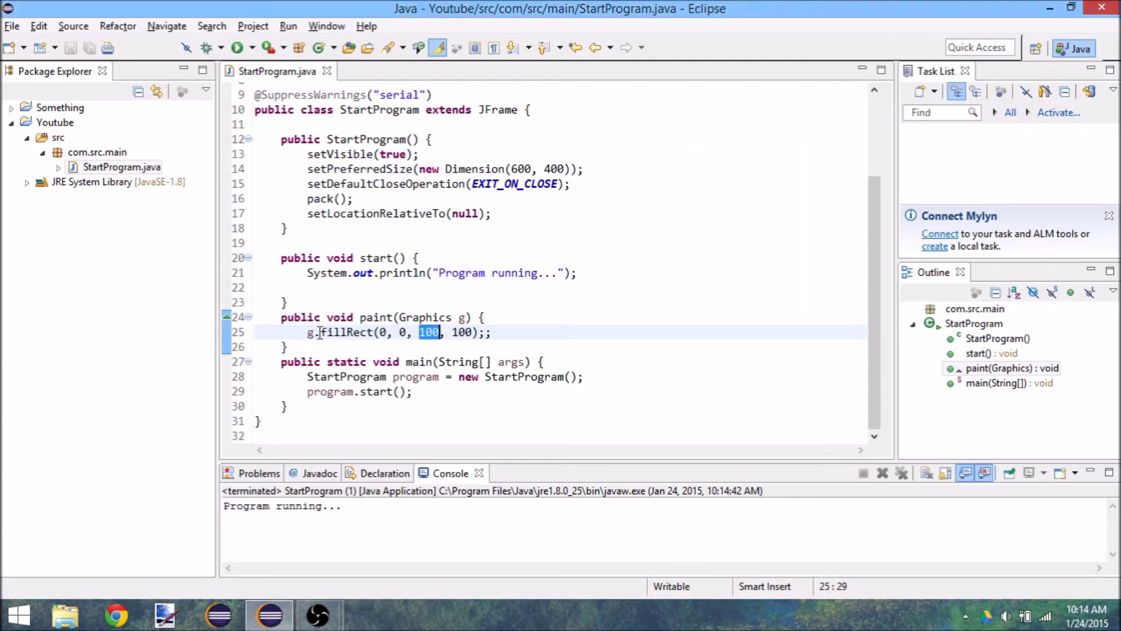
pyautogui.moveTo(319, 334); pyautogui.dragTo(513, 331)
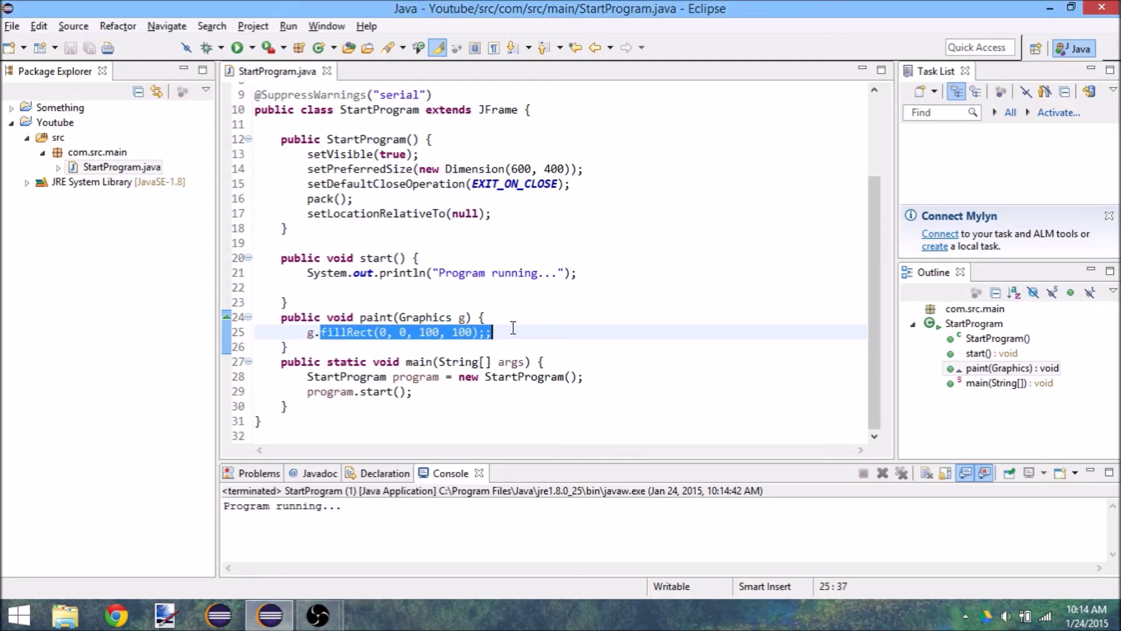
# Replace the fillRect call with a g.drawString statement and save.
pyautogui.press('BackSpace')
pyautogui.write('draw')
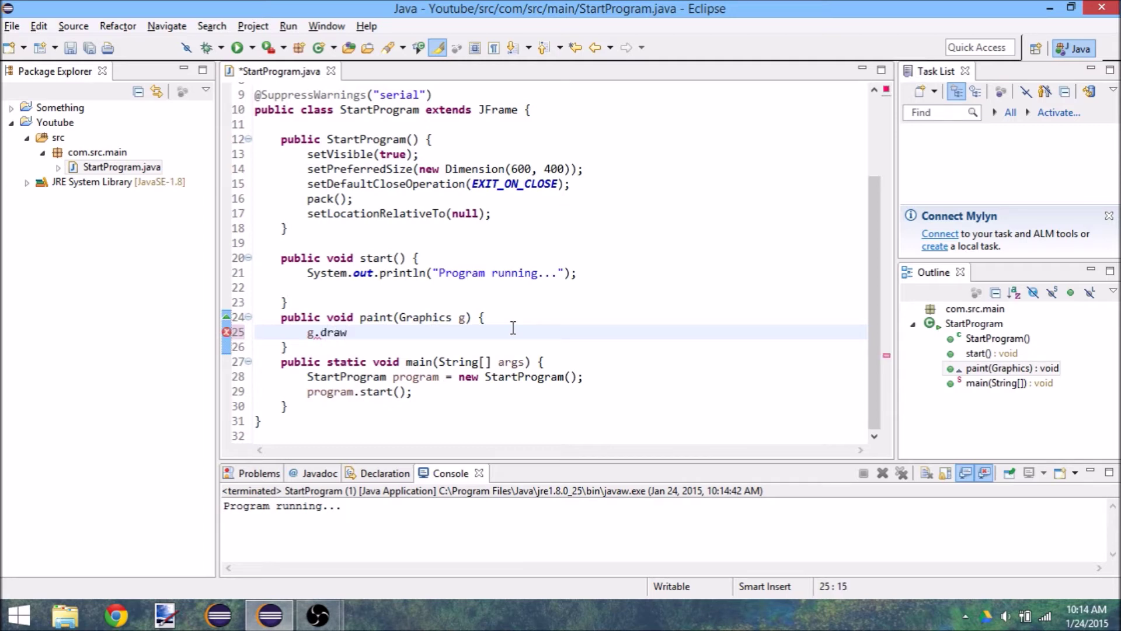
pyautogui.write('String()')
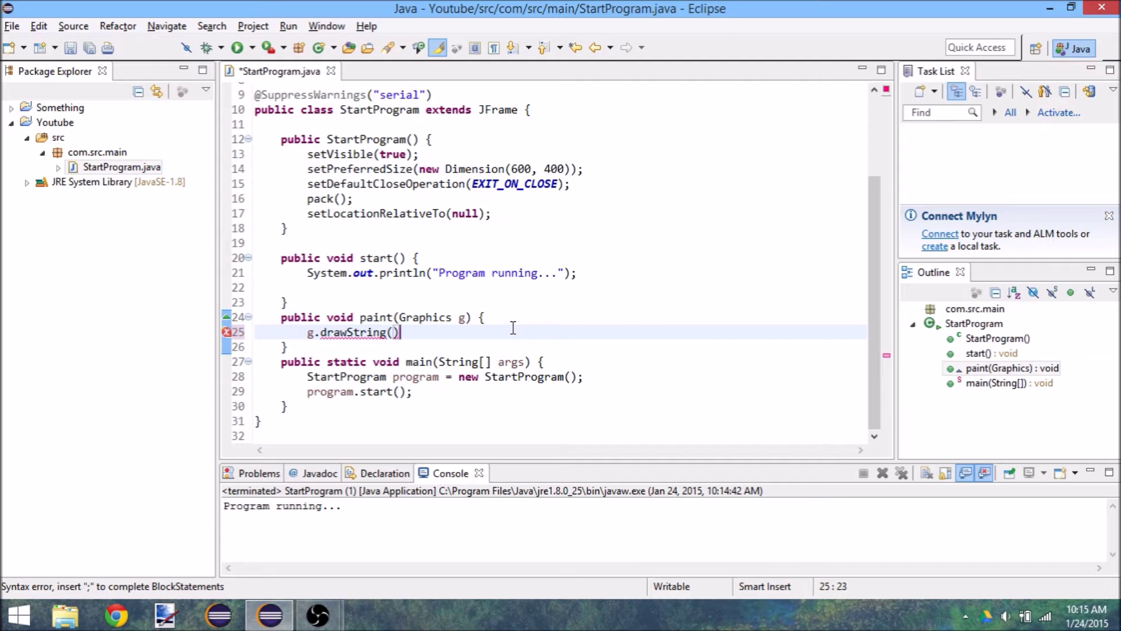
pyautogui.write(';')
pyautogui.hotkey('ctrl', 's')
pyautogui.press('Left')
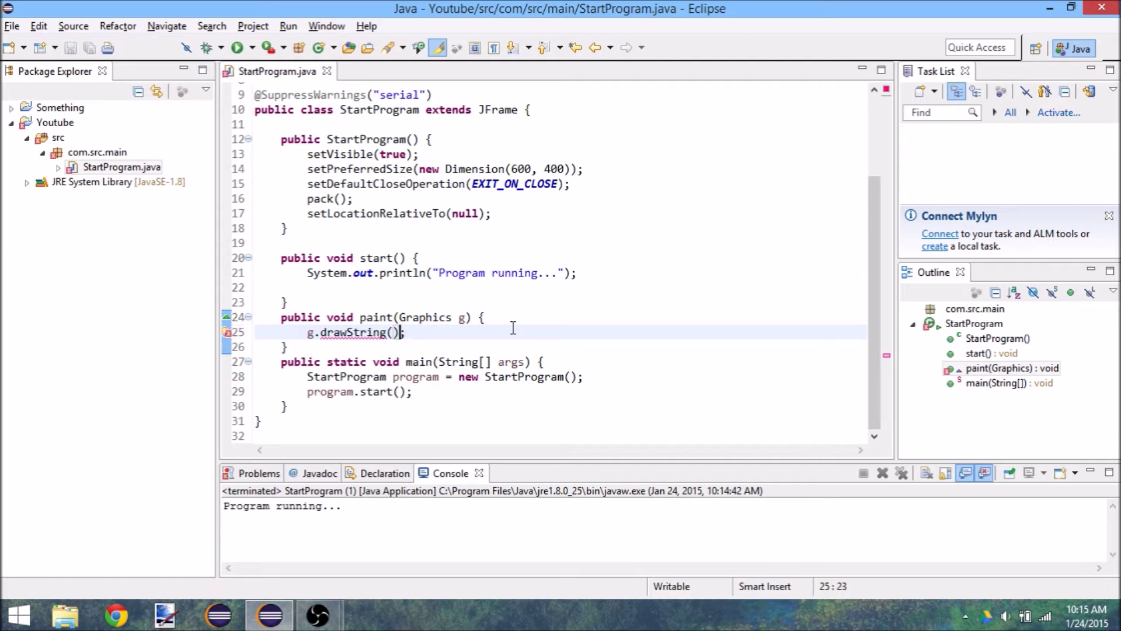
pyautogui.press('Left')
pyautogui.press('Left')
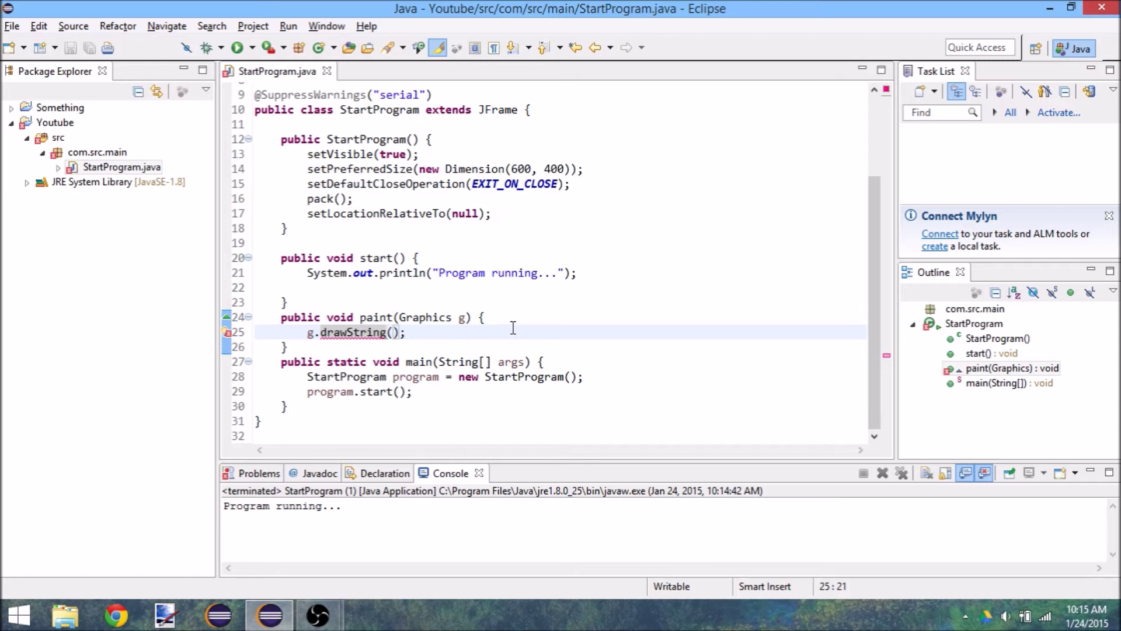
pyautogui.press('Right')
pyautogui.write('"')
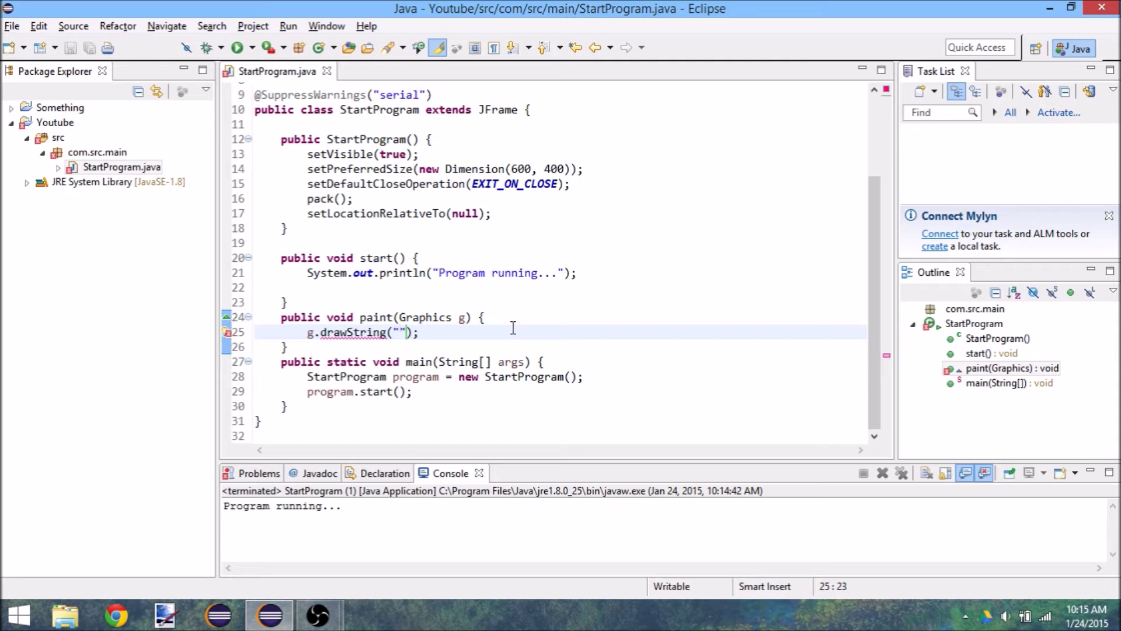
pyautogui.write('Ni')
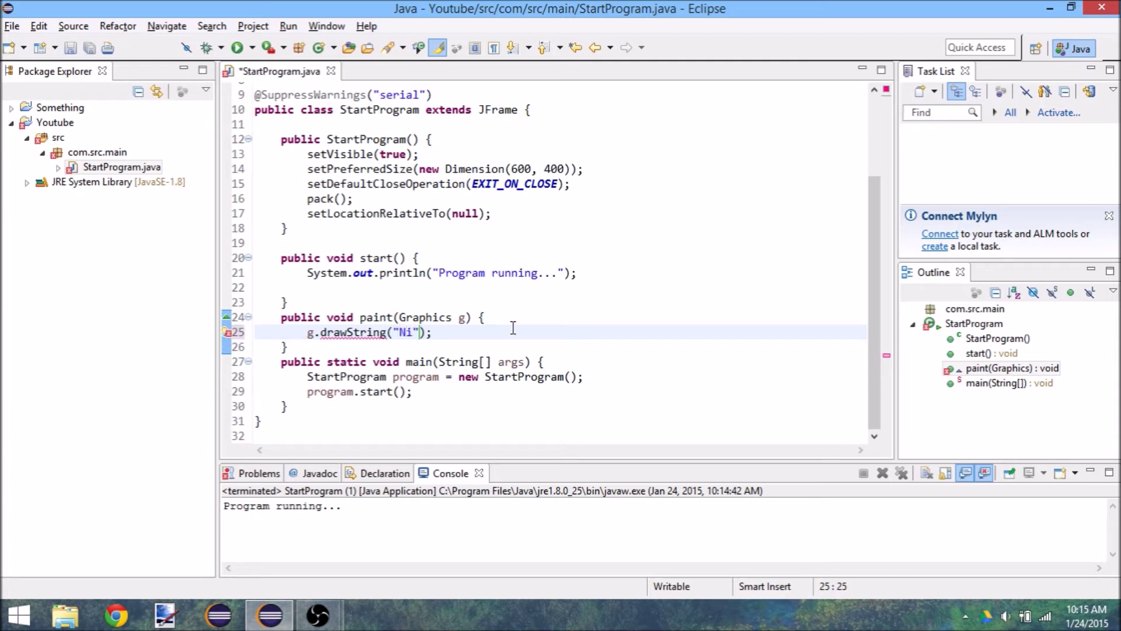
pyautogui.write('kky Joe is ')
pyautogui.write('k')
pyautogui.write('00k')
# Set drawString's text to "Nikky Joe is k00l" at coordinates 75, 75 and save.
pyautogui.press('BackSpace')
pyautogui.write('l')
pyautogui.hotkey('ctrl', 's')
pyautogui.press('Right')
pyautogui.write(', 0')
pyautogui.press('BackSpace')
pyautogui.press('BackSpace')
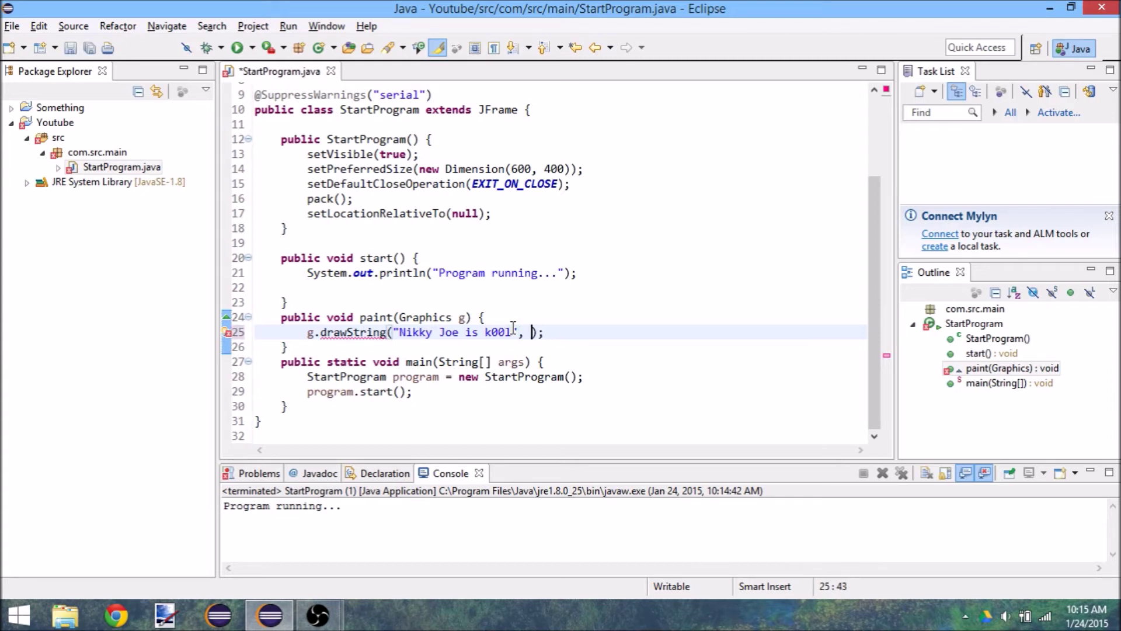
pyautogui.write('75, 75')
pyautogui.hotkey('ctrl', 's')
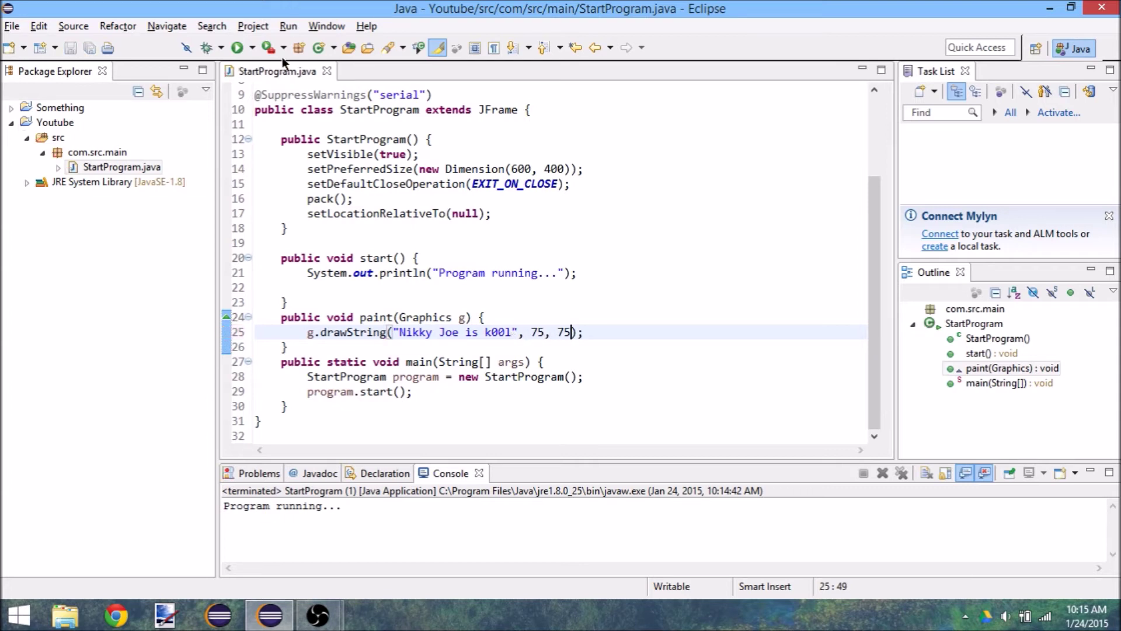
pyautogui.click(236, 48)
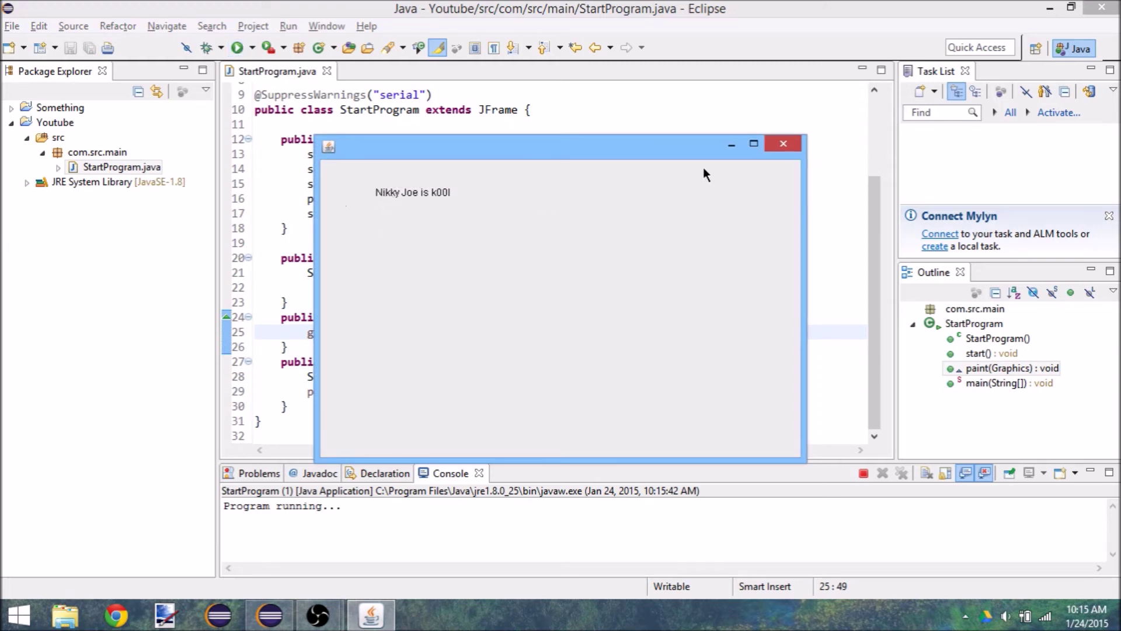
pyautogui.click(784, 143)
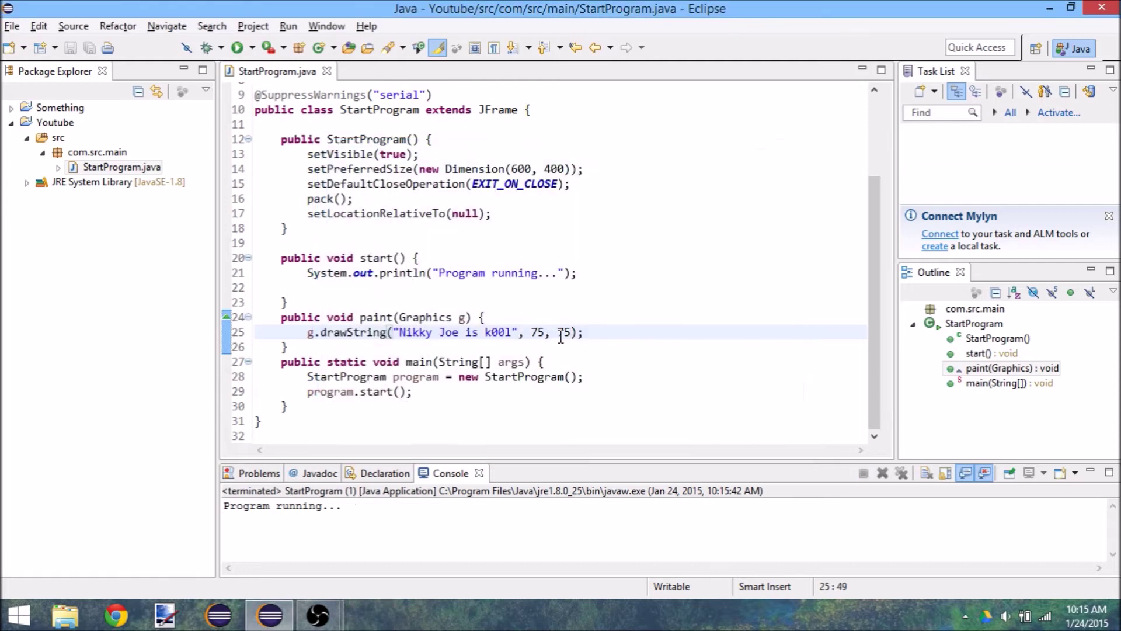
# Delete the drawString line, leaving paint empty, and re-run StartProgram.
pyautogui.doubleClick(497, 332)
pyautogui.hotkey('ctrl', 'd')
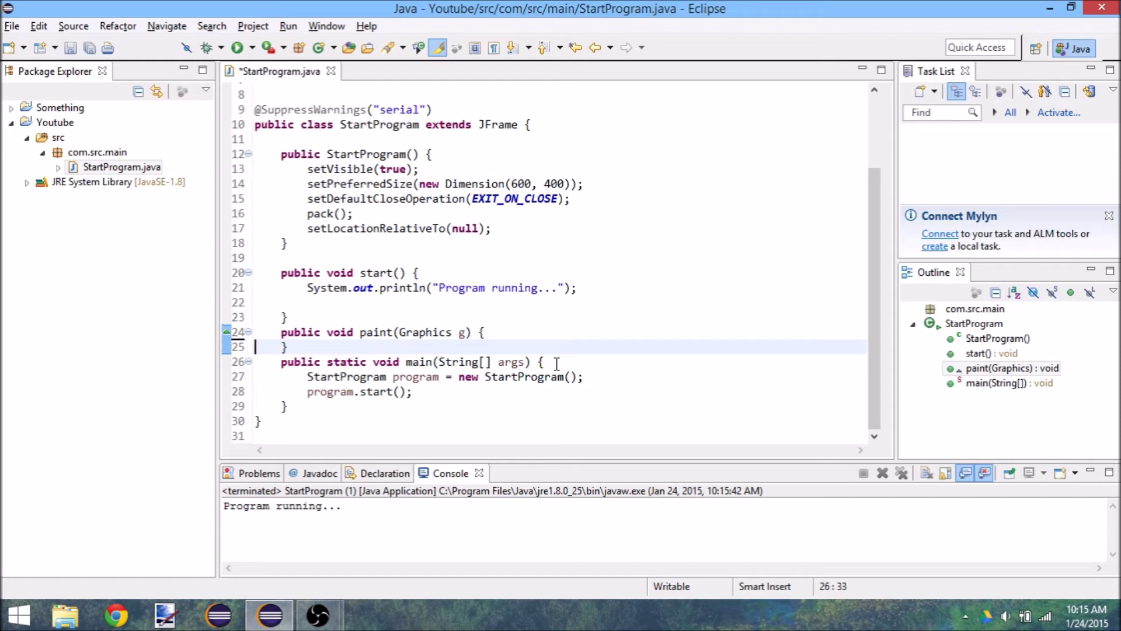
pyautogui.hotkey('shift', 'Return')
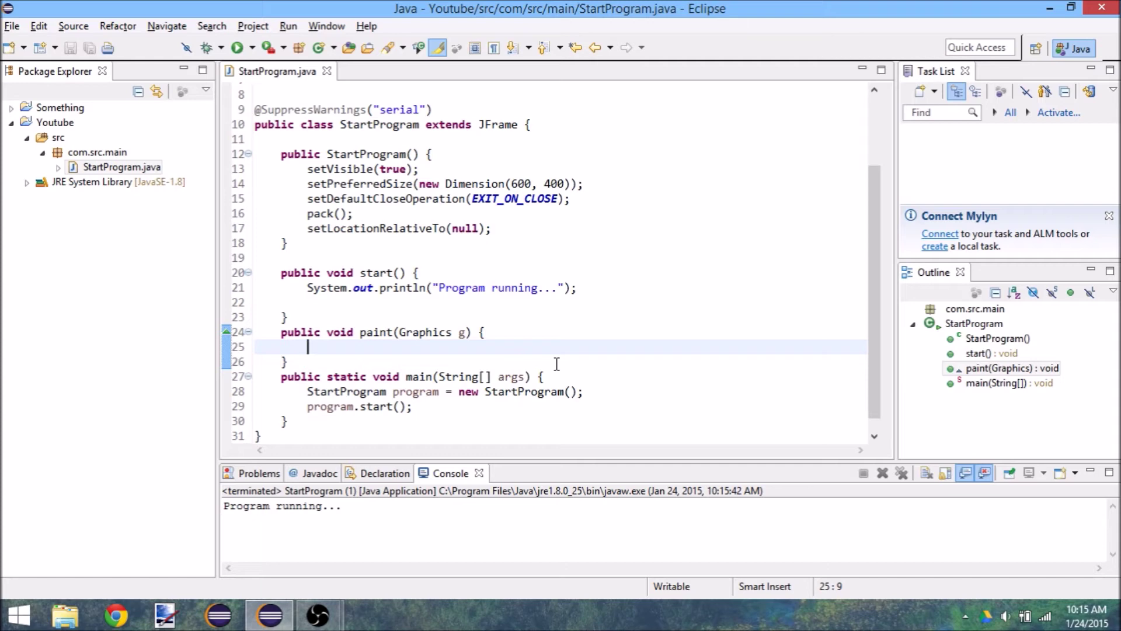
pyautogui.scroll(3, 555, 362)
pyautogui.scroll(2, 438, 307)
pyautogui.scroll(-5, 325, 246)
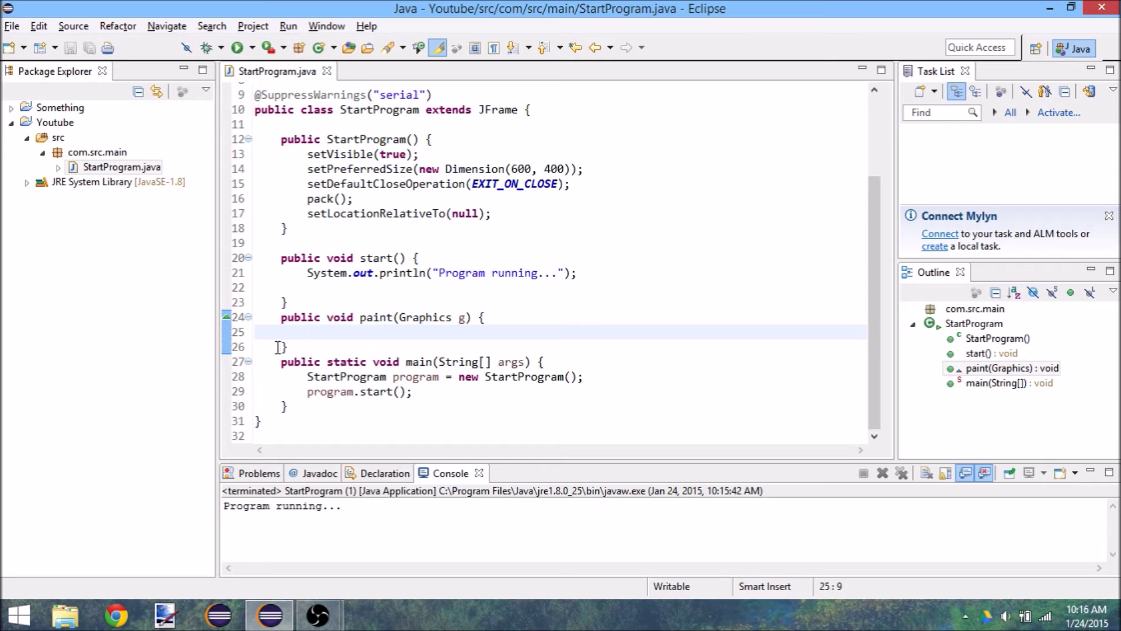
pyautogui.hotkey('ctrl', 'F11')
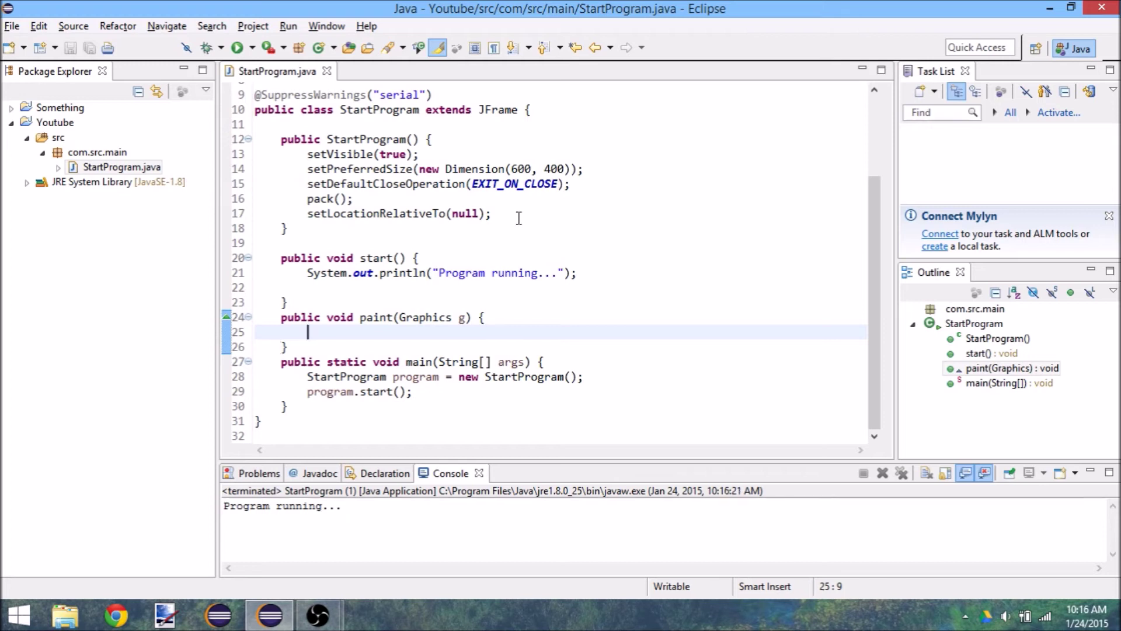
pyautogui.scroll(5, 369, 127)
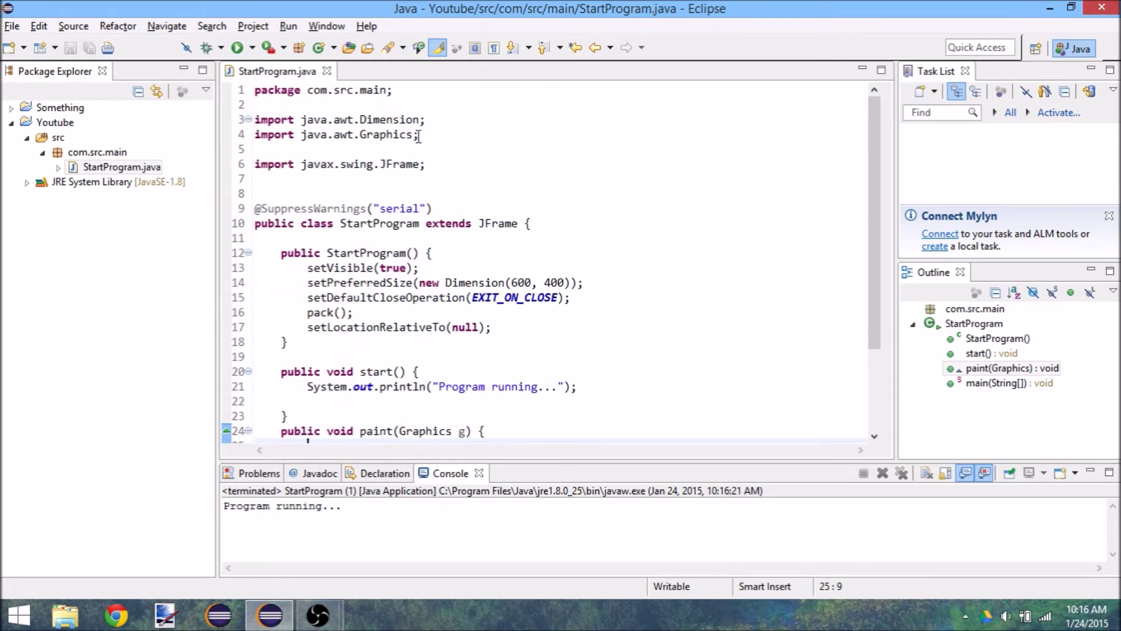
# Remove 'extends JFrame' from the StartProgram declaration and save the file.
pyautogui.moveTo(427, 223); pyautogui.dragTo(523, 227)
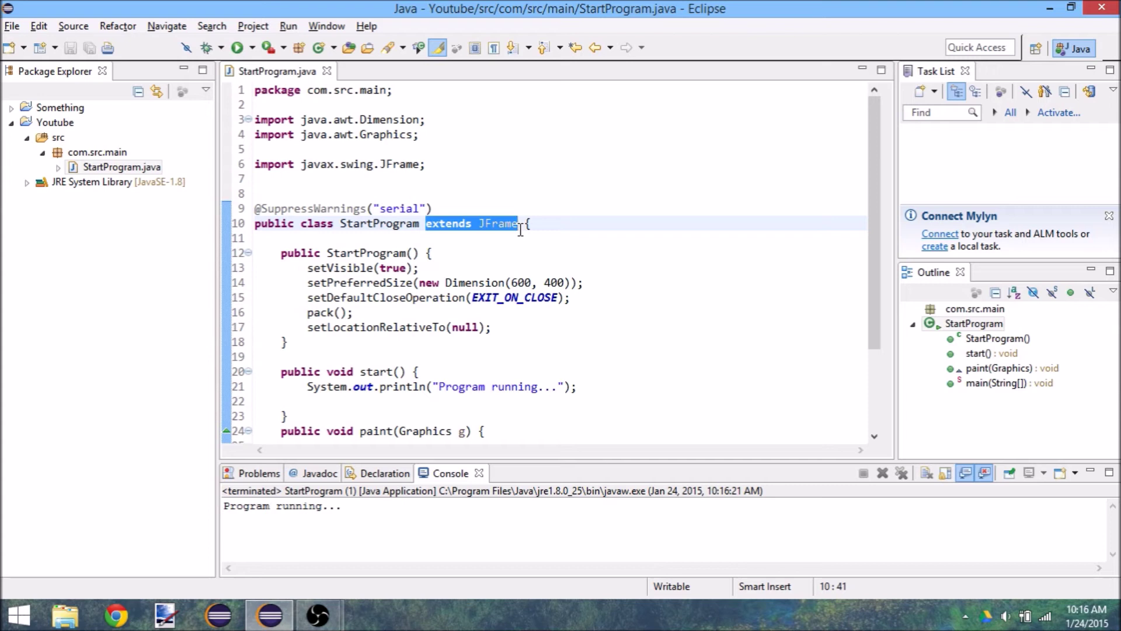
pyautogui.press('BackSpace')
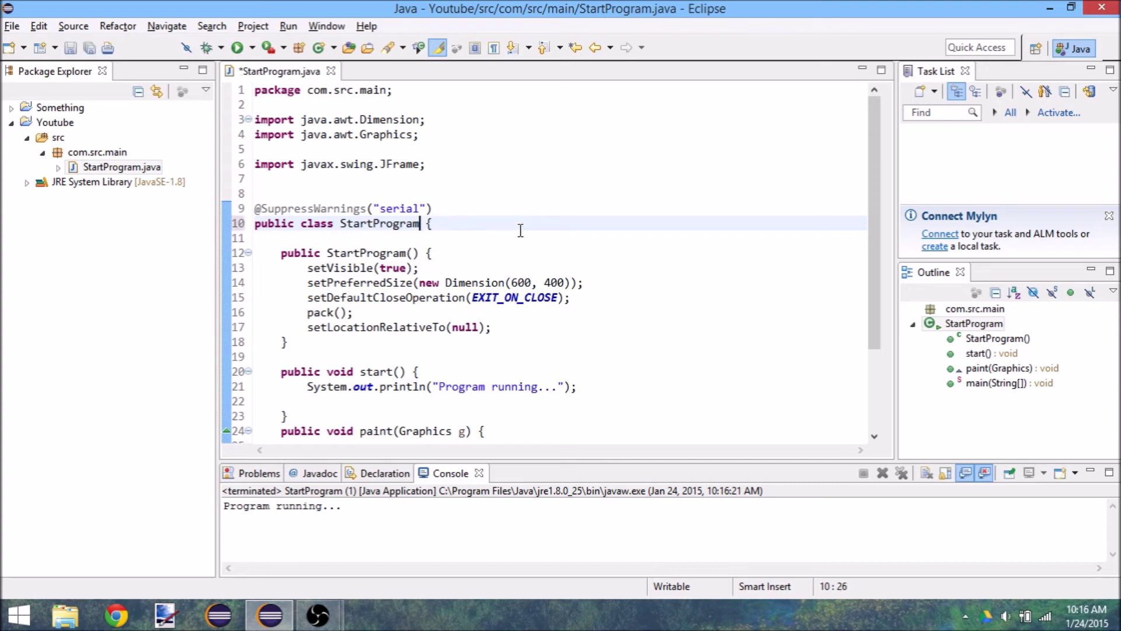
pyautogui.hotkey('ctrl', 's')
pyautogui.press('Down')
pyautogui.press('Down')
pyautogui.press('Down')
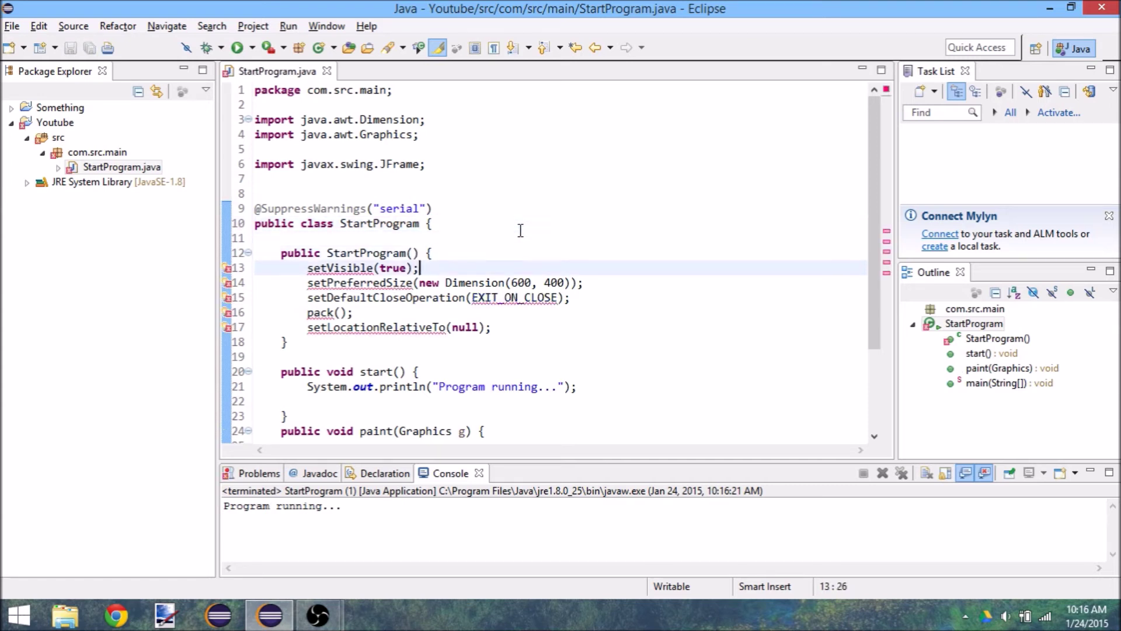
pyautogui.press('Left')
pyautogui.press('Left')
pyautogui.press('Left')
pyautogui.press('Left')
pyautogui.press('Left')
pyautogui.press('Left')
pyautogui.press('Left')
pyautogui.press('Left')
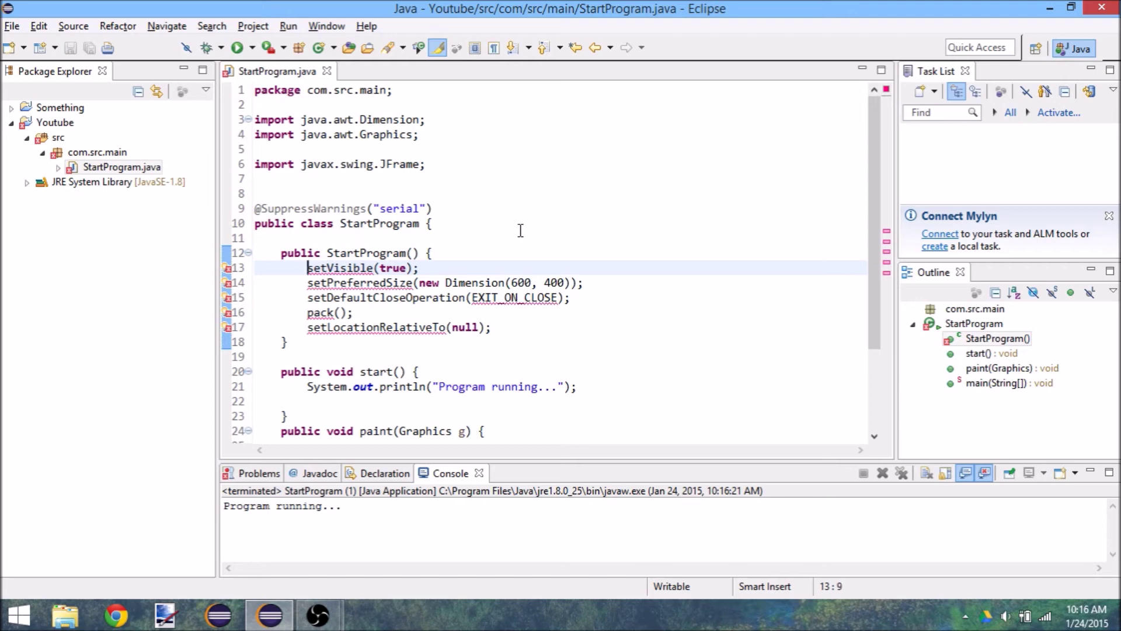
pyautogui.press('Up')
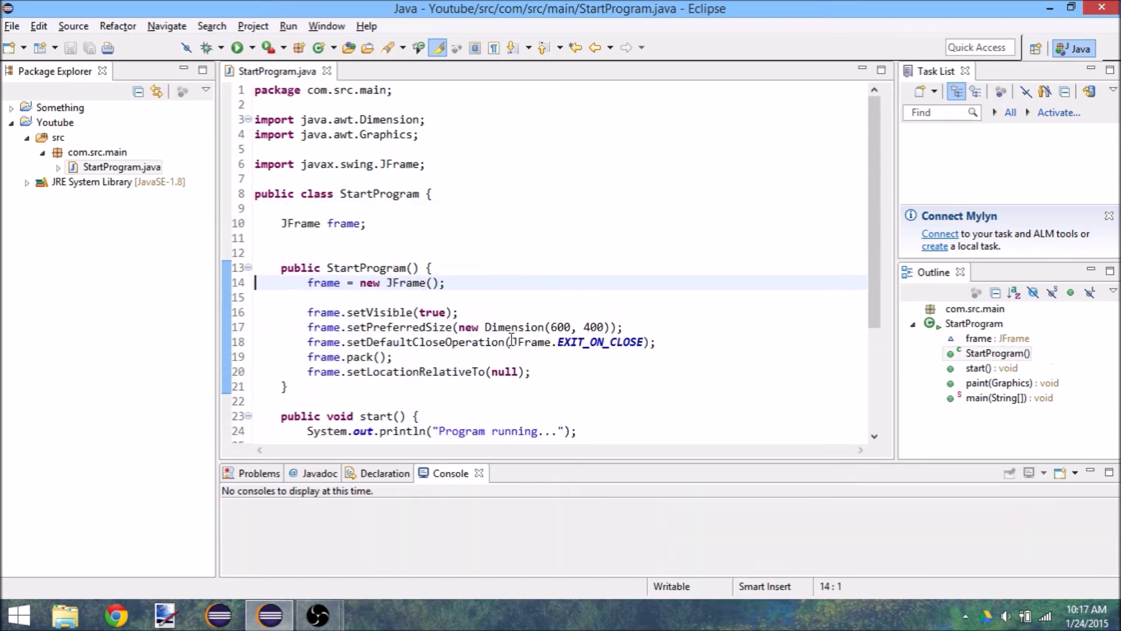
pyautogui.scroll(-3, 485, 251)
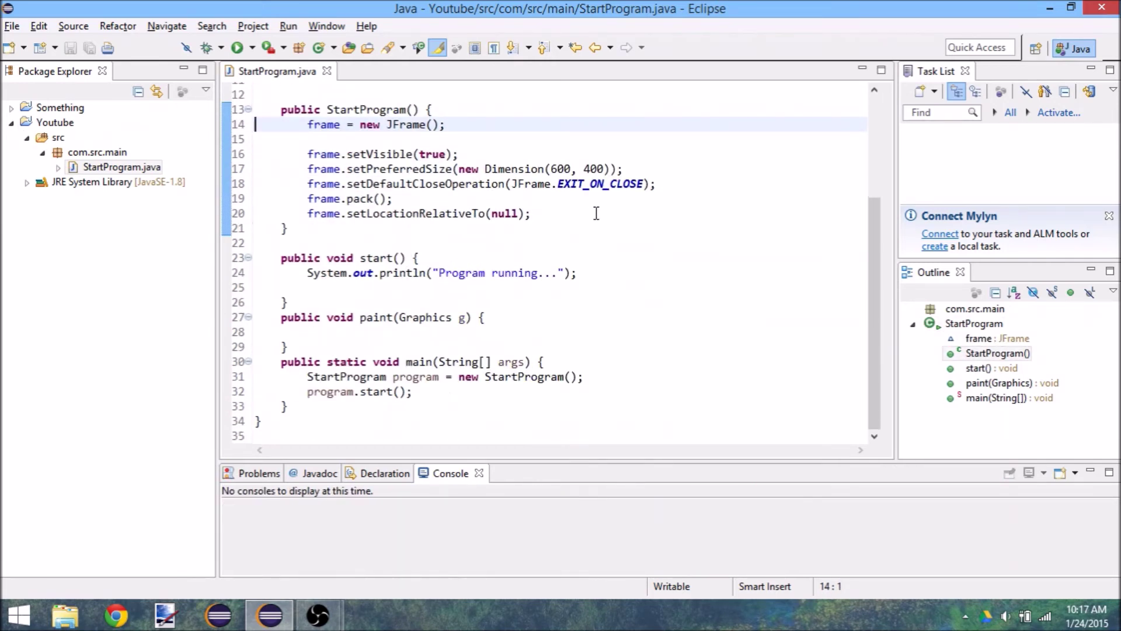
pyautogui.scroll(3, 484, 219)
pyautogui.click(420, 194)
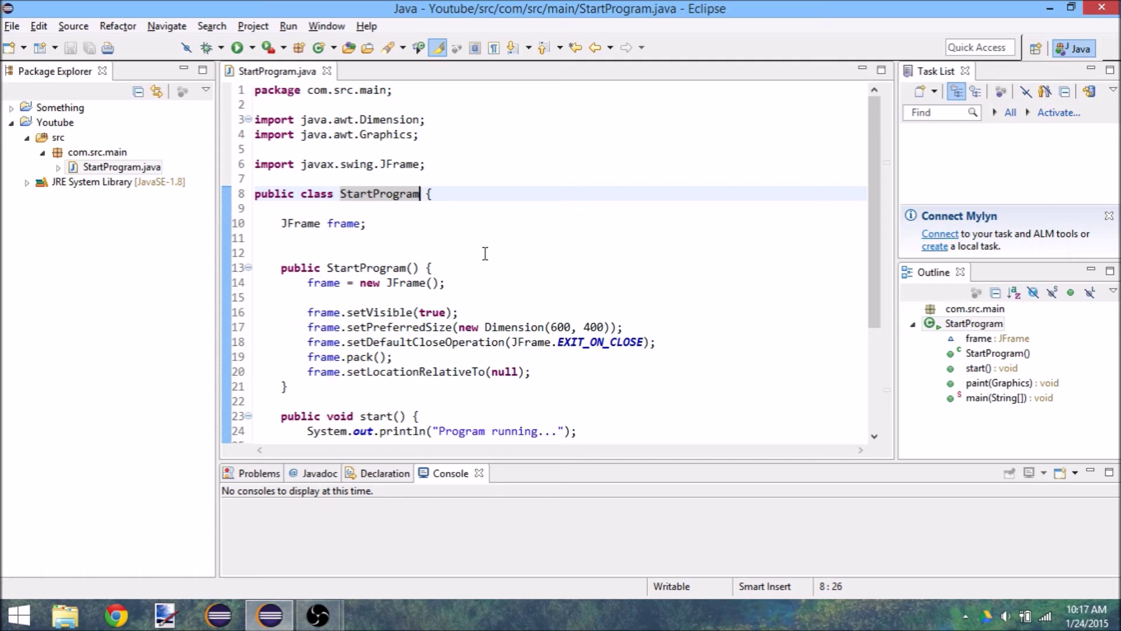
pyautogui.scroll(-3, 442, 218)
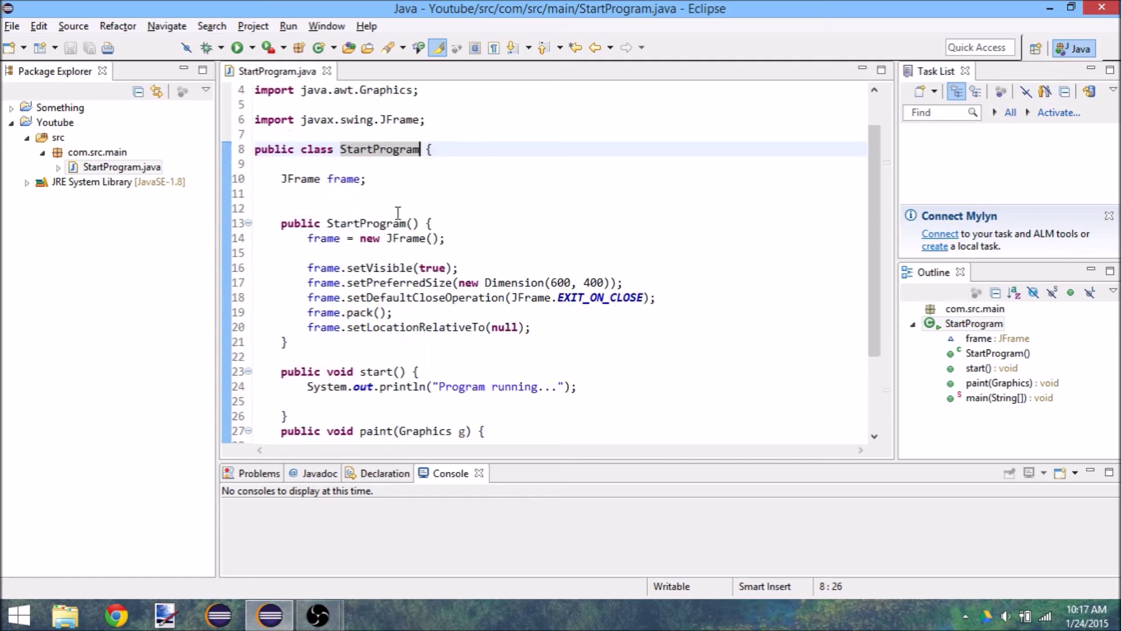
pyautogui.scroll(-5, 426, 236)
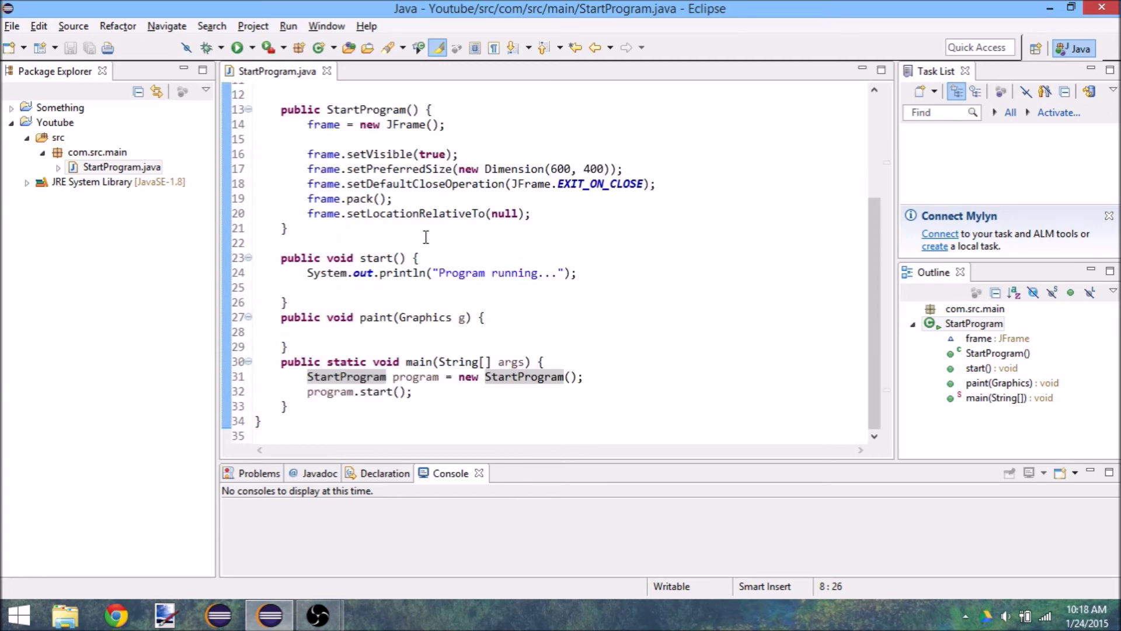
pyautogui.click(532, 228)
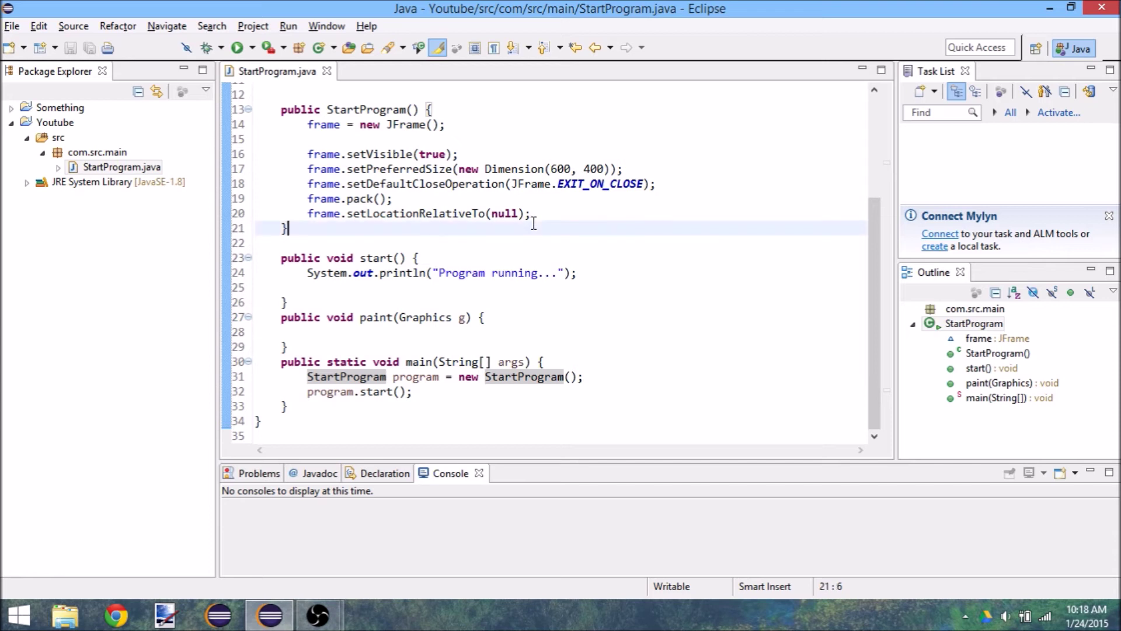
pyautogui.click(533, 214)
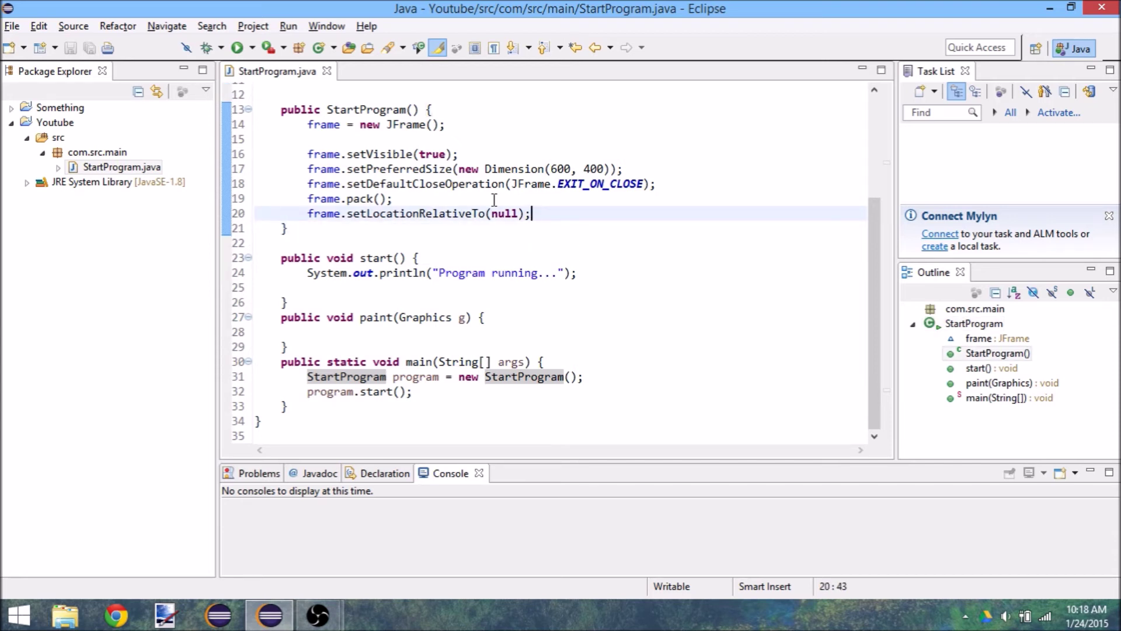
pyautogui.moveTo(302, 98); pyautogui.dragTo(322, 138)
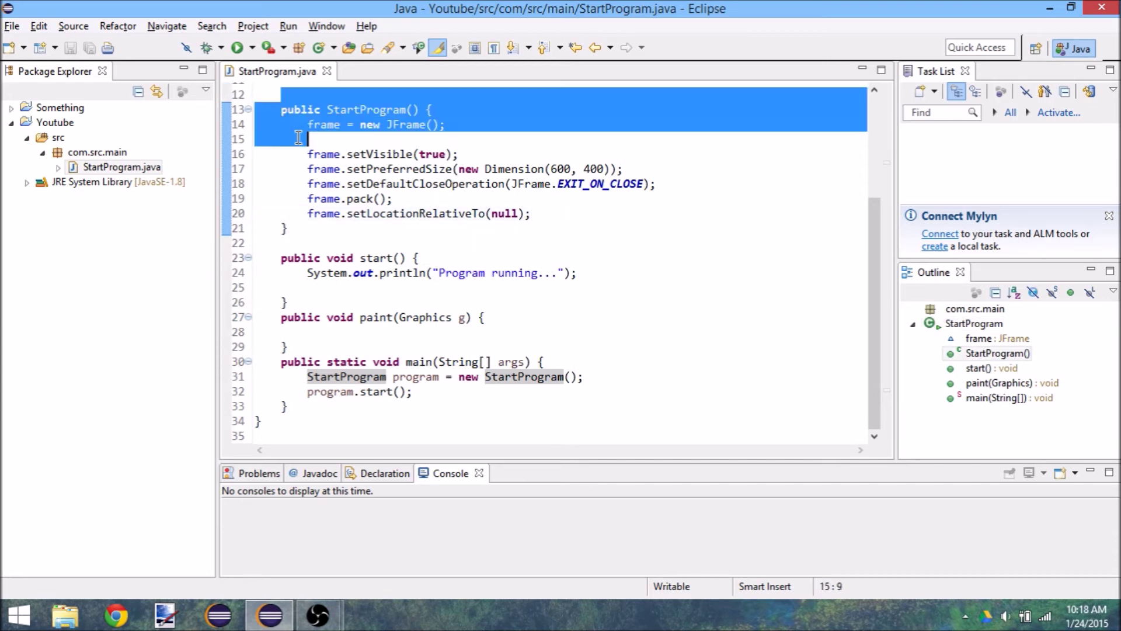
pyautogui.click(322, 139)
pyautogui.moveTo(447, 125)
pyautogui.mouseDown()
pyautogui.moveTo(264, 130)
pyautogui.moveTo(261, 119)
pyautogui.moveTo(279, 147)
pyautogui.mouseUp()
pyautogui.click(289, 149)
pyautogui.click(256, 134)
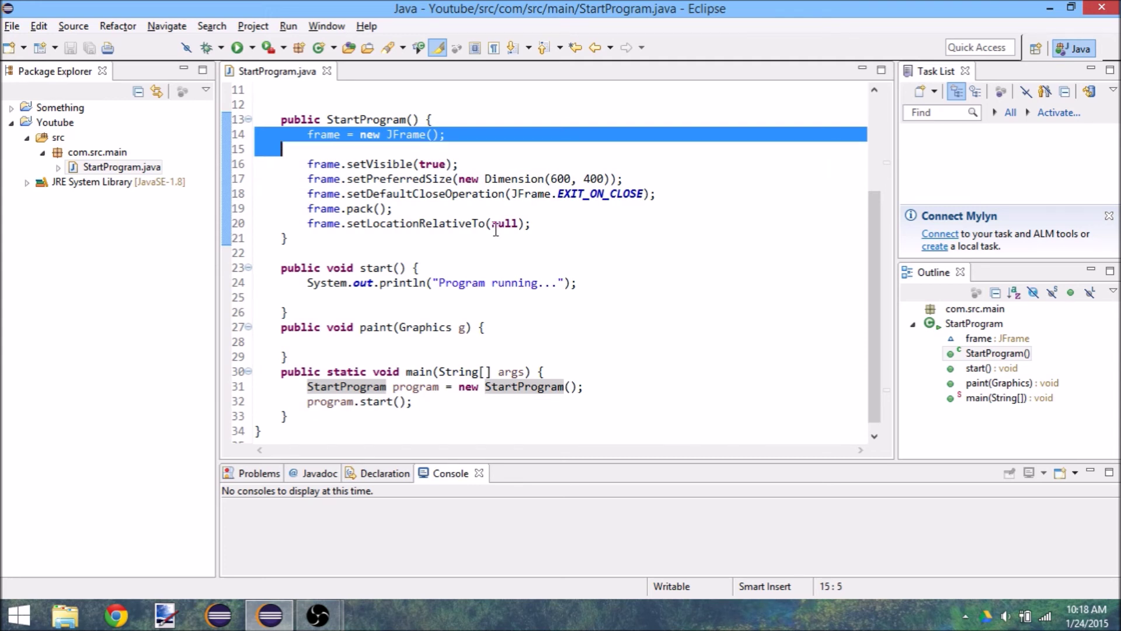
# Move the 'frame = new JFrame();' statement out of the constructor into a new initFrame() method.
pyautogui.click(443, 135)
pyautogui.moveTo(340, 194); pyautogui.dragTo(349, 83)
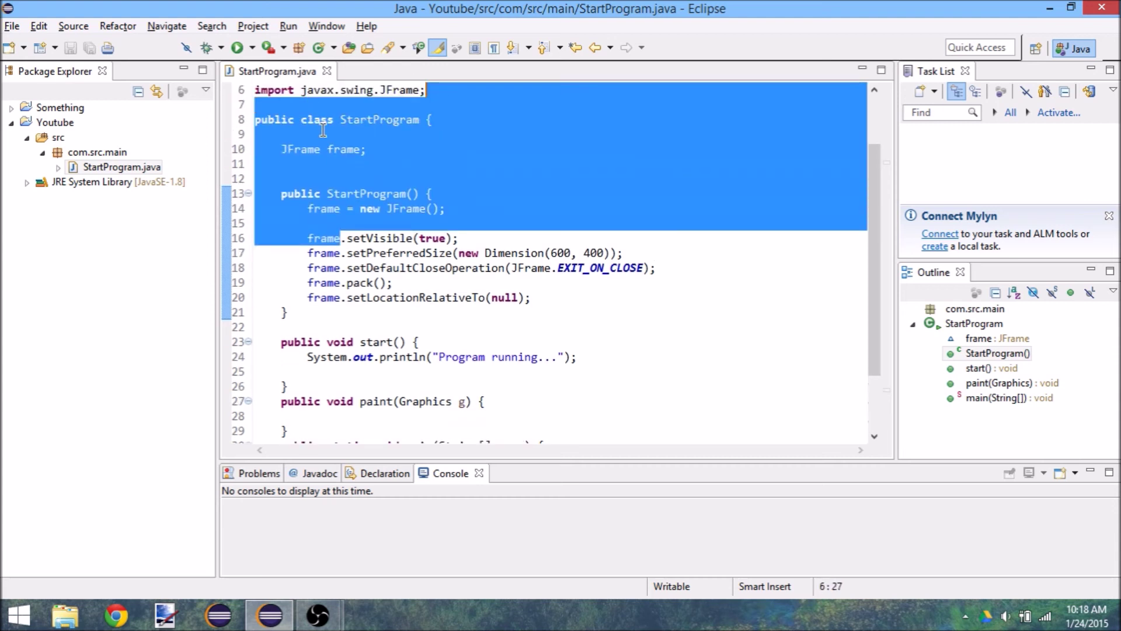
pyautogui.click(296, 224)
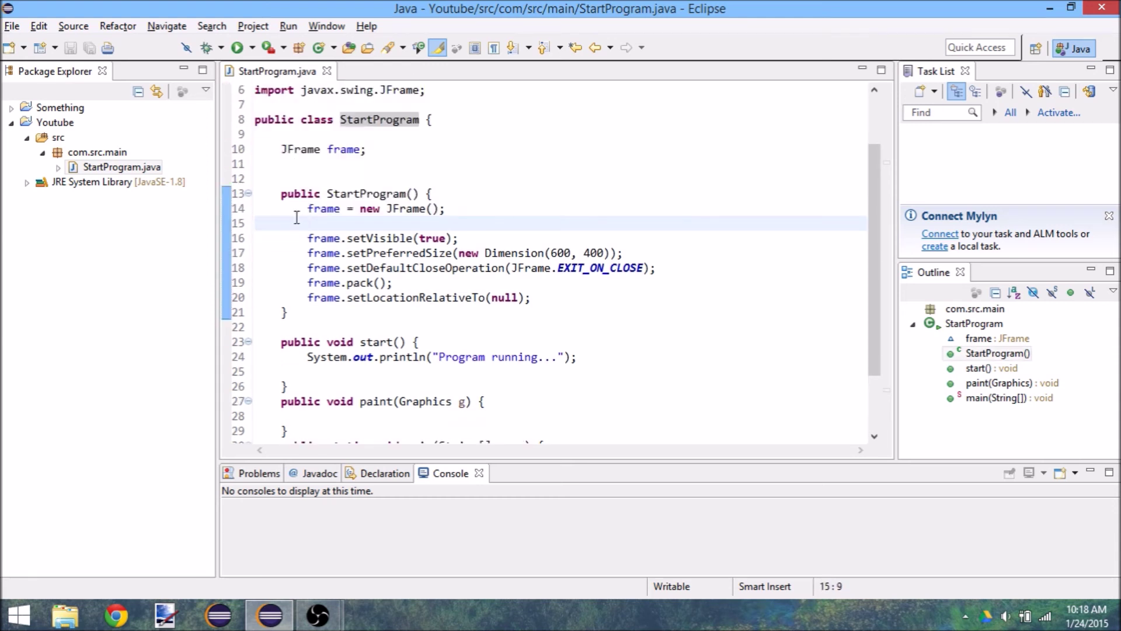
pyautogui.moveTo(307, 209); pyautogui.dragTo(446, 211)
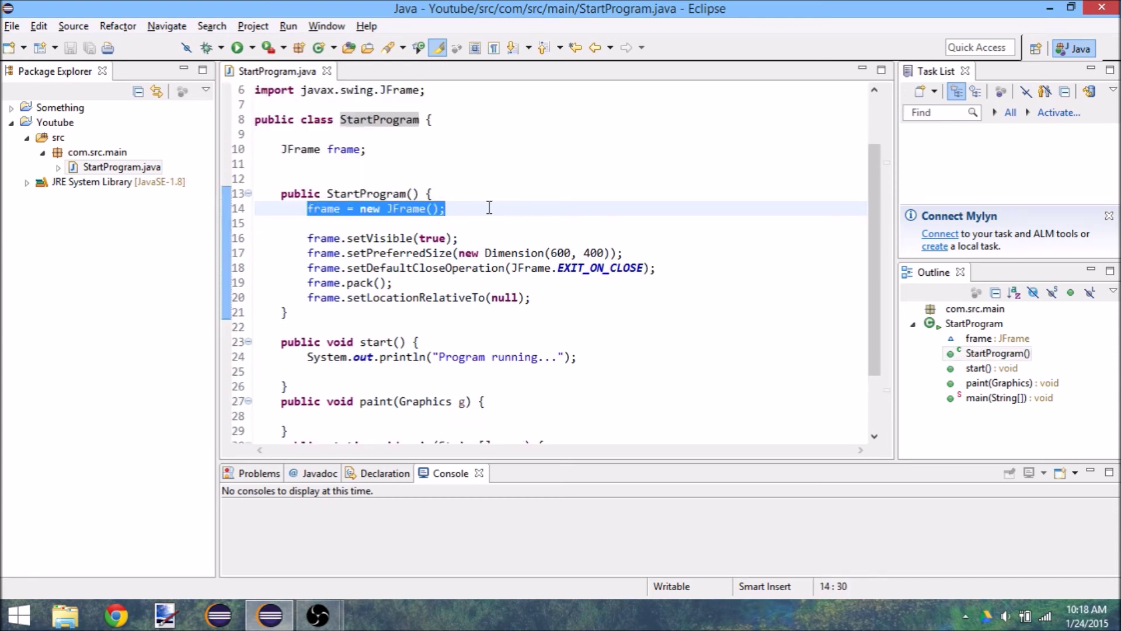
pyautogui.press('BackSpace')
pyautogui.hotkey('ctrl', 'd')
pyautogui.hotkey('ctrl', 'd')
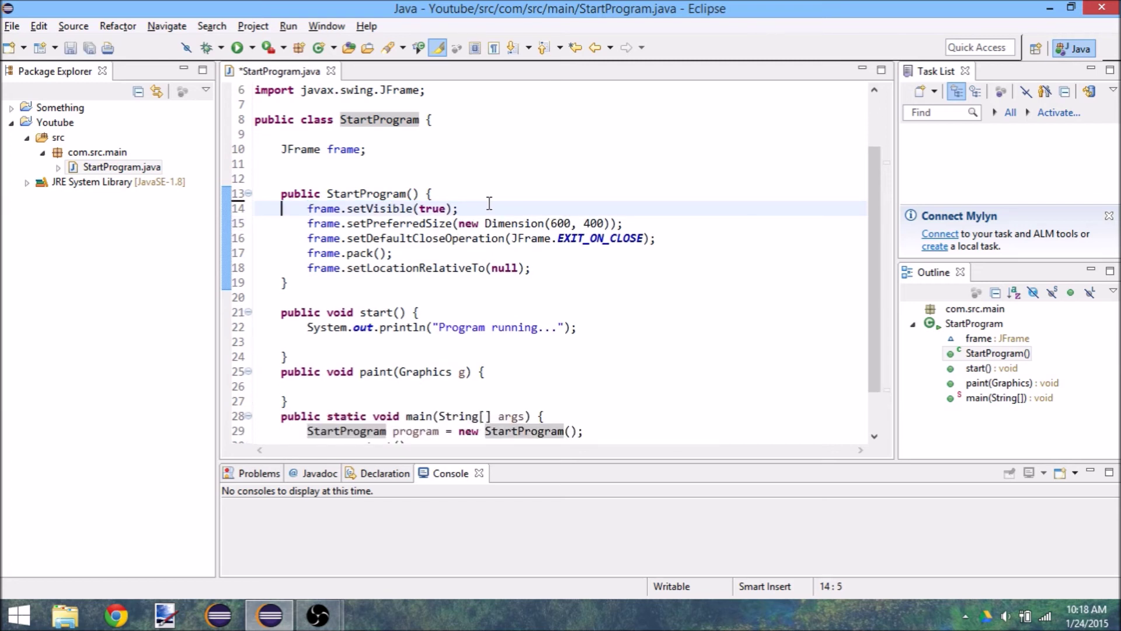
pyautogui.press('Down')
pyautogui.press('Down')
pyautogui.press('Down')
pyautogui.press('End')
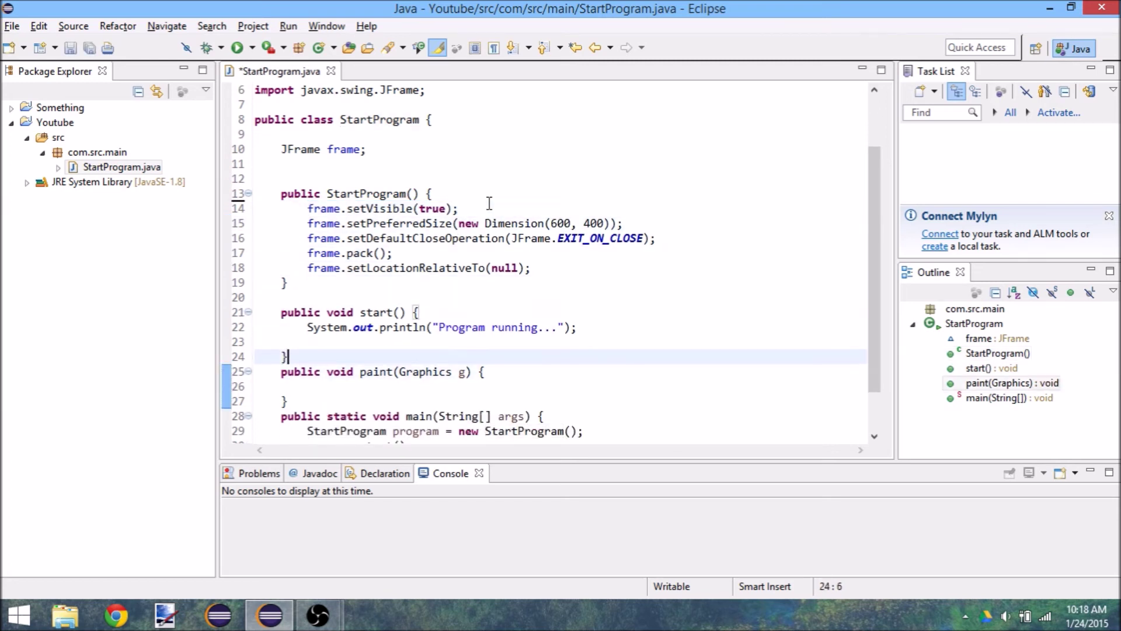
pyautogui.press('Return')
pyautogui.write('public void')
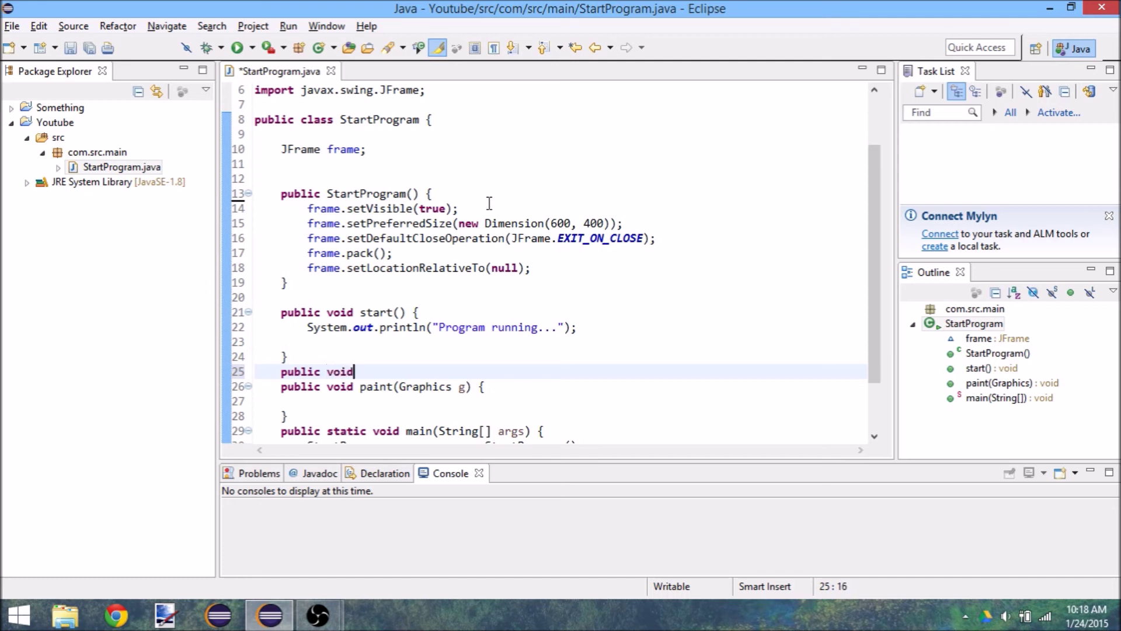
pyautogui.write(' initFrame(')
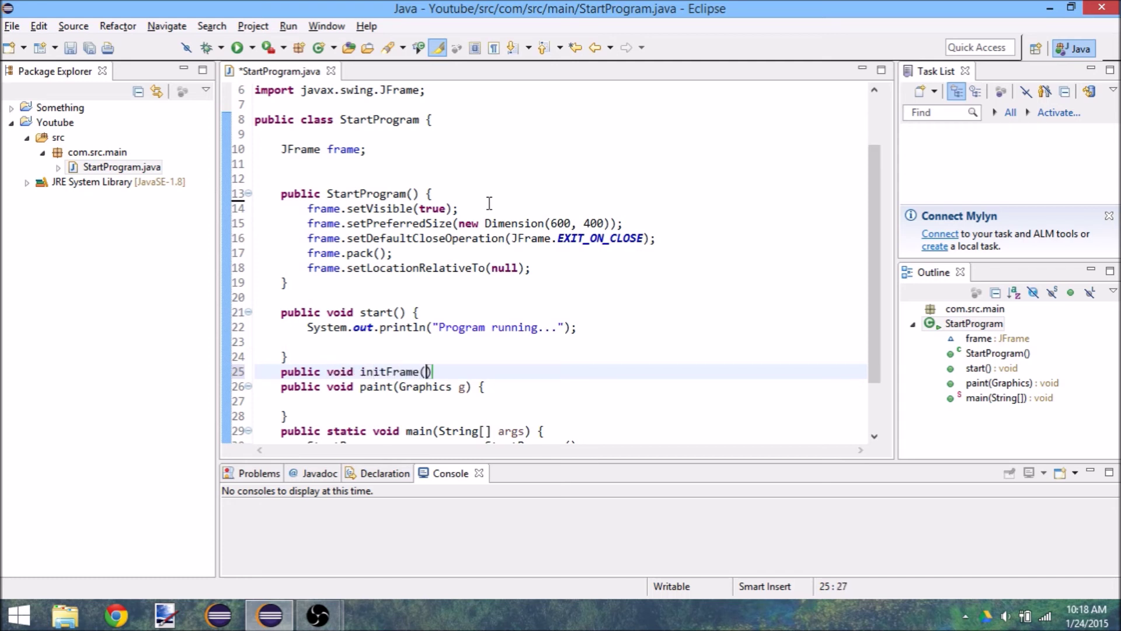
pyautogui.write(') {')
pyautogui.press('Return')
pyautogui.write('frame = new JFrame();')
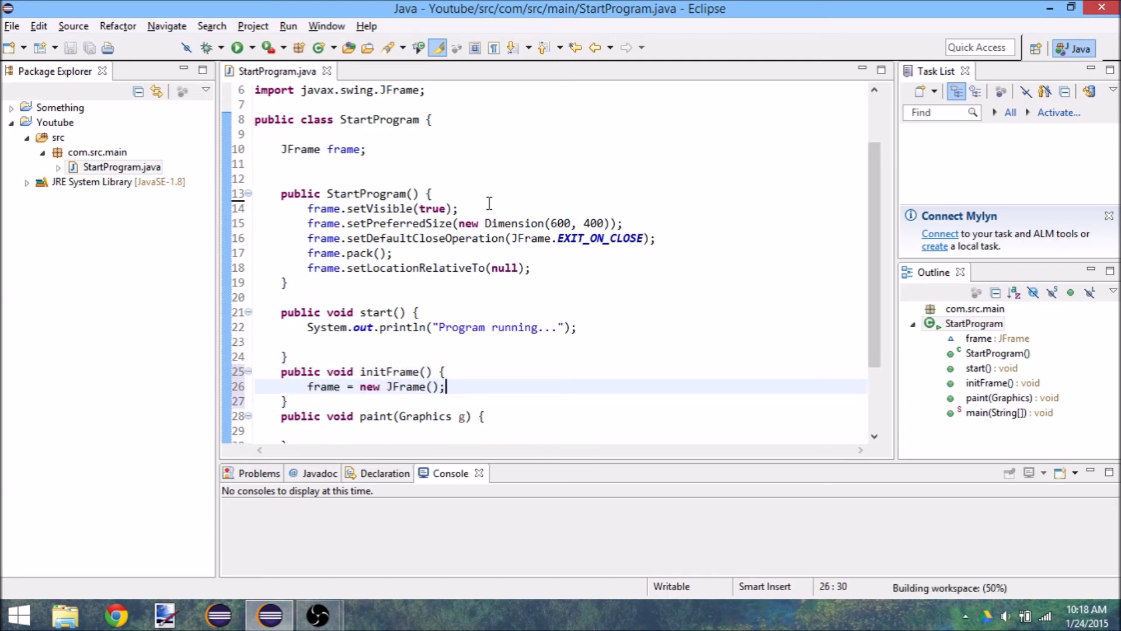
# Call initFrame() as the constructor's first statement and save the file.
pyautogui.click(489, 203)
pyautogui.press('Return')
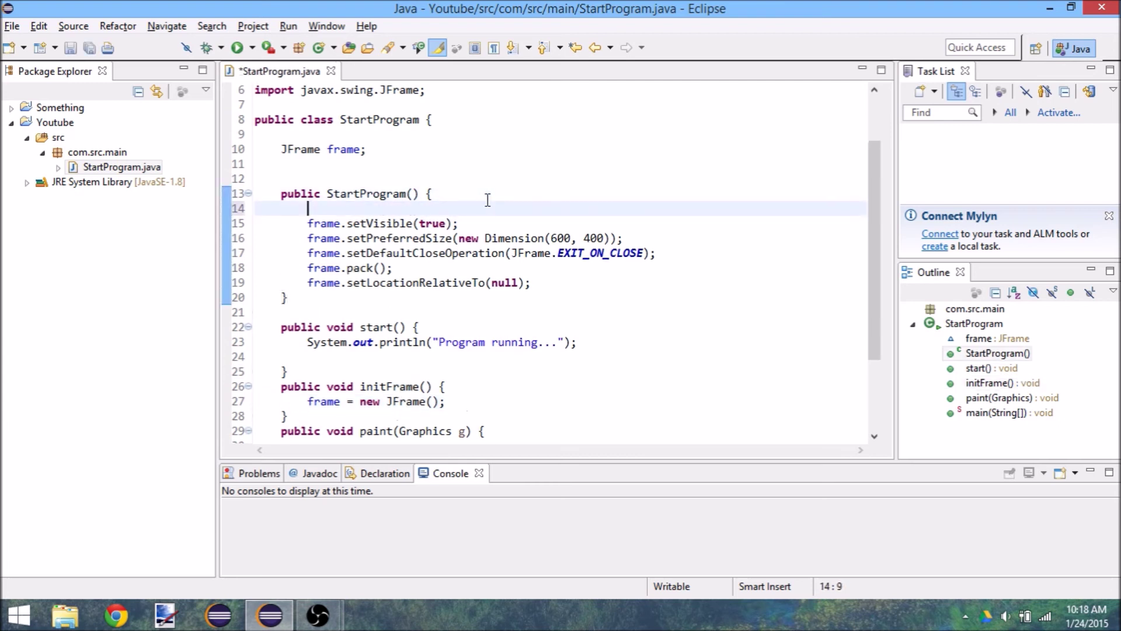
pyautogui.write('inti')
pyautogui.press('BackSpace')
pyautogui.press('BackSpace')
pyautogui.write('i')
pyautogui.write('t')
pyautogui.hotkey('ctrl', 'space')
pyautogui.hotkey('ctrl', 's')
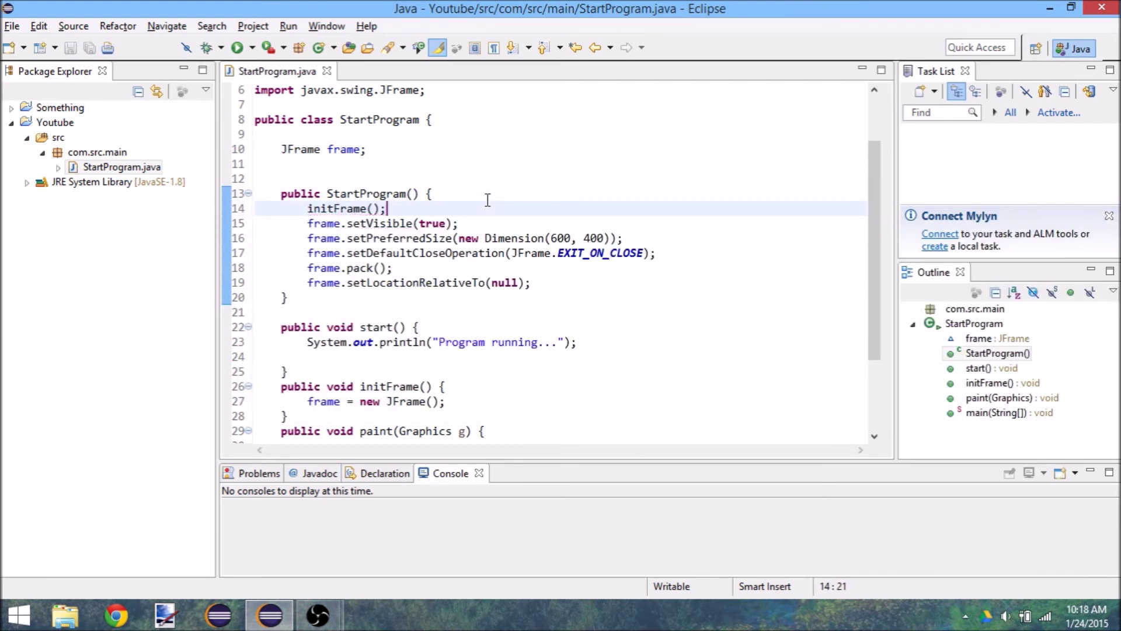
pyautogui.scroll(-2, 490, 200)
pyautogui.click(483, 314)
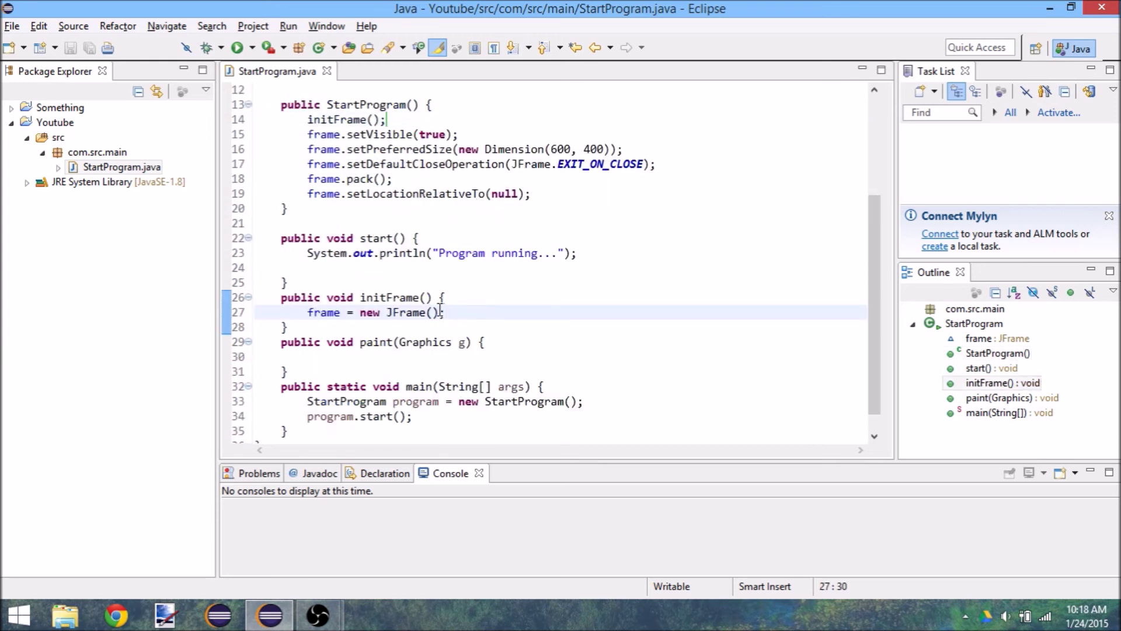
# Turn 'new JFrame()' in initFrame into an anonymous subclass with a body block.
pyautogui.press('Return')
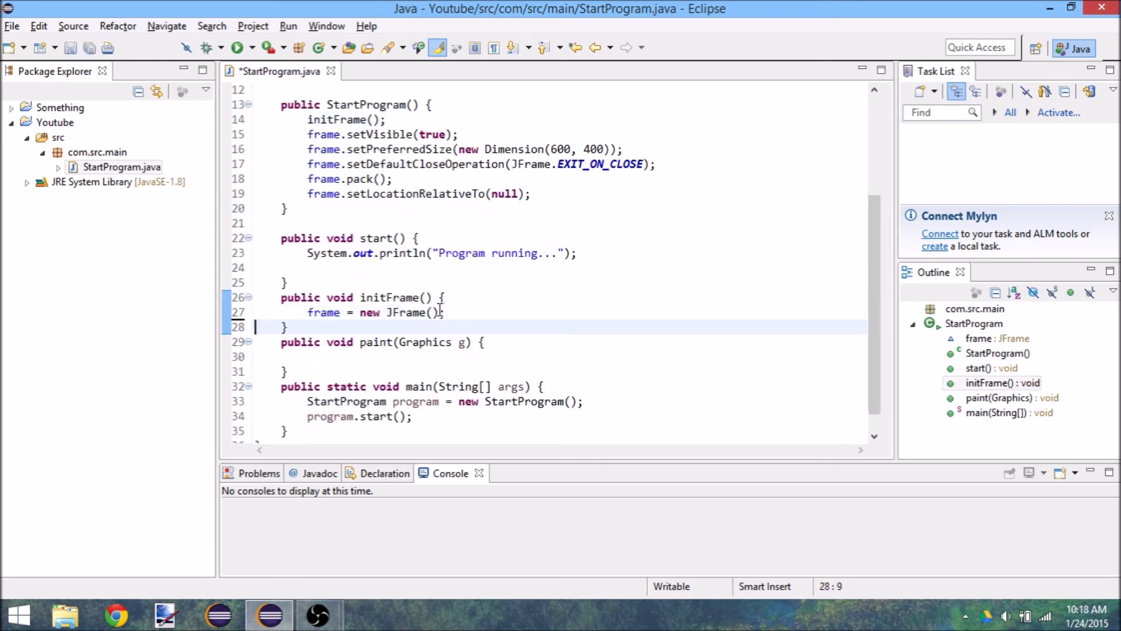
pyautogui.hotkey('ctrl', 'z')
pyautogui.press('Left')
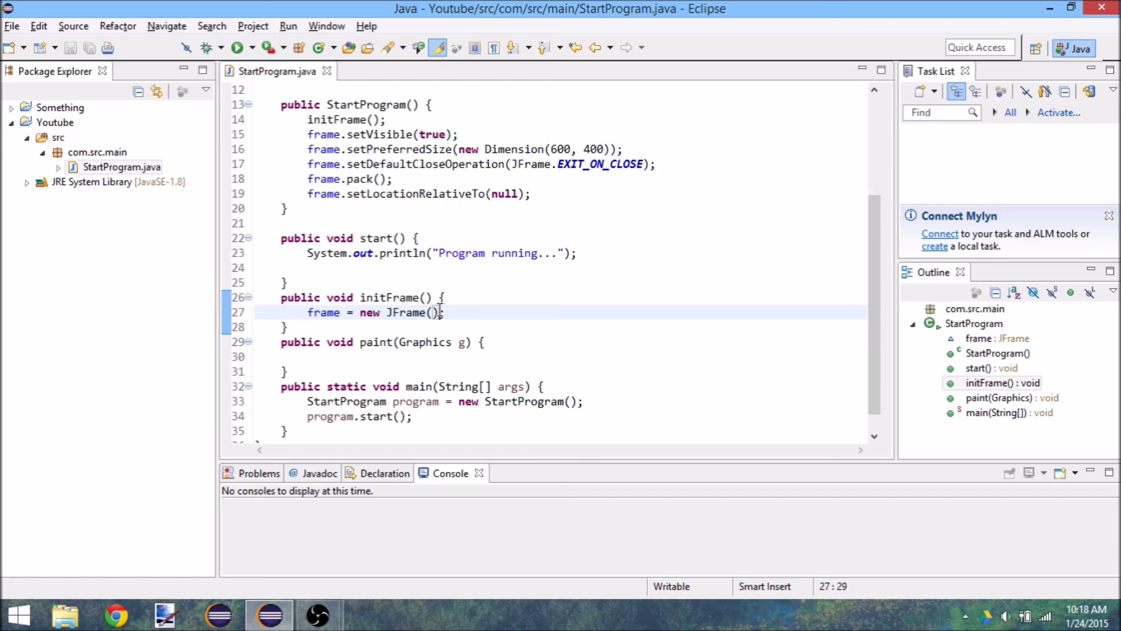
pyautogui.write('{')
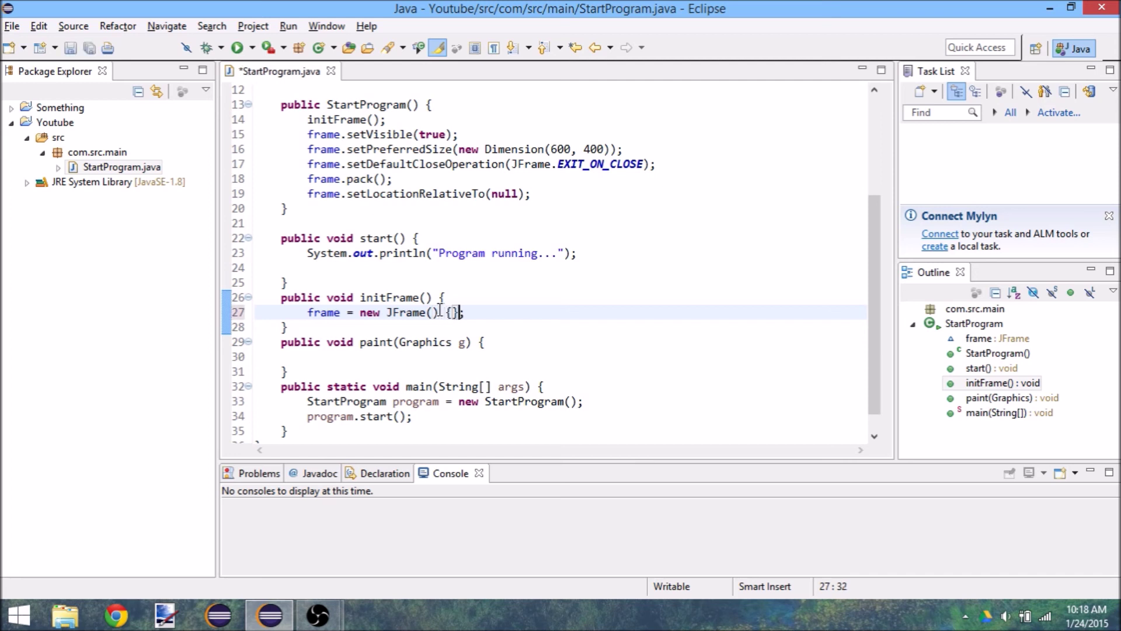
pyautogui.press('Return')
pyautogui.hotkey('ctrl', 's')
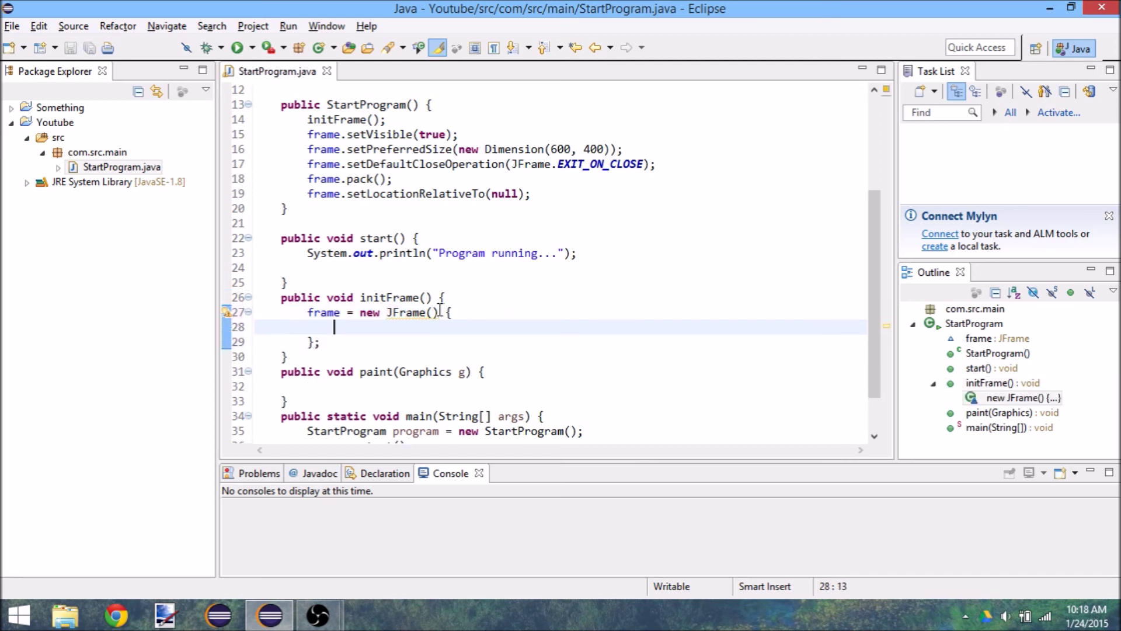
pyautogui.press('Up')
pyautogui.press('End')
pyautogui.click(441, 312)
pyautogui.moveTo(412, 311)
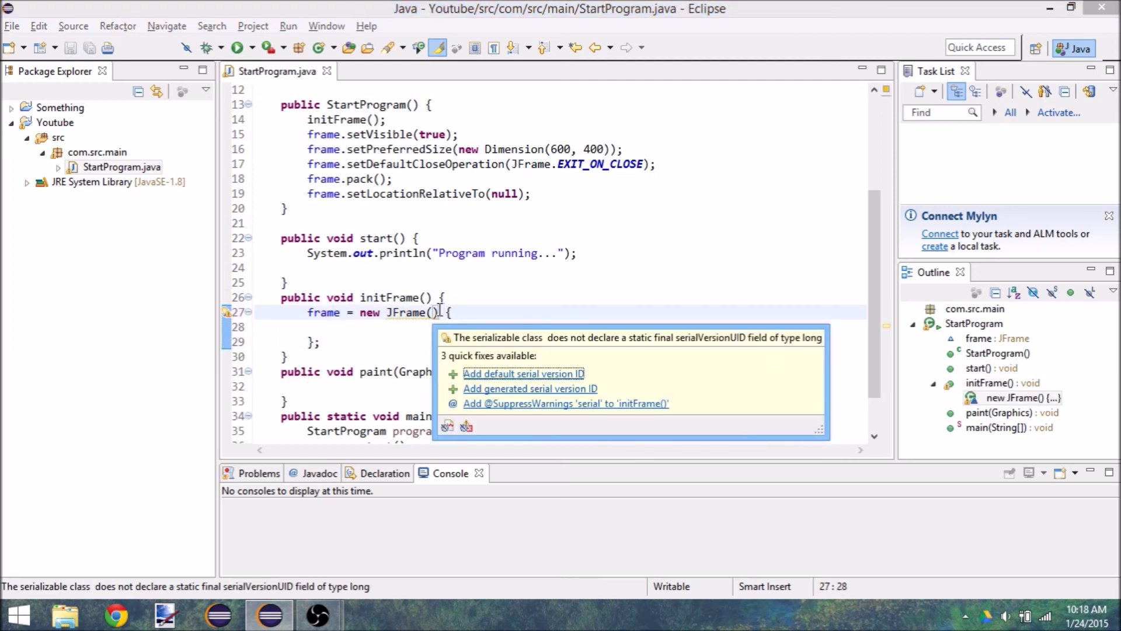
pyautogui.press('Down')
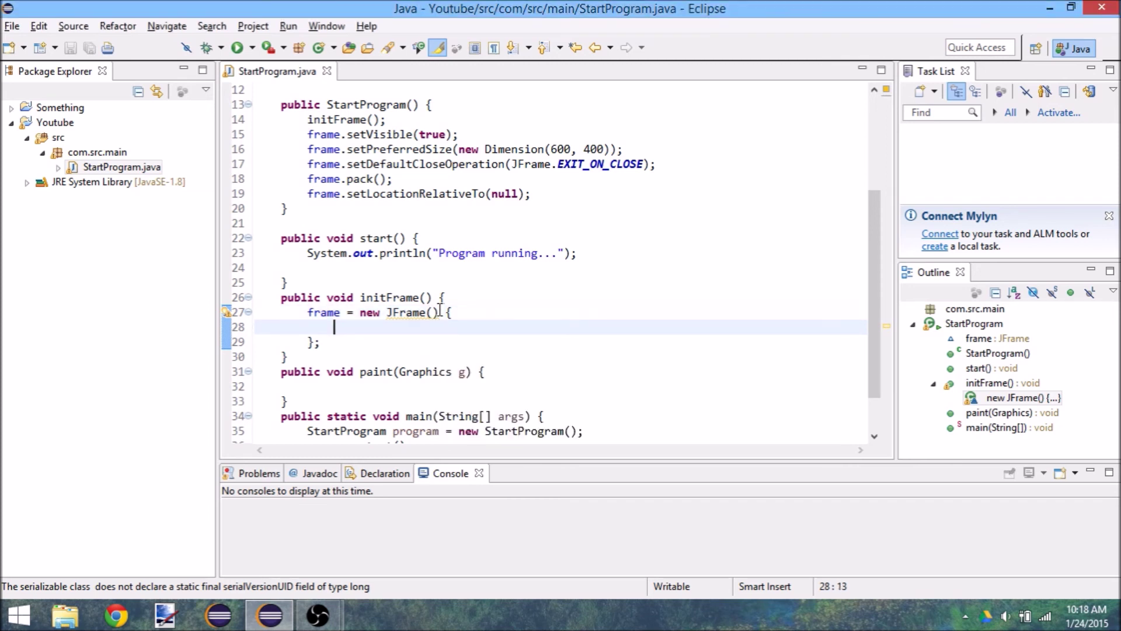
pyautogui.write('publi')
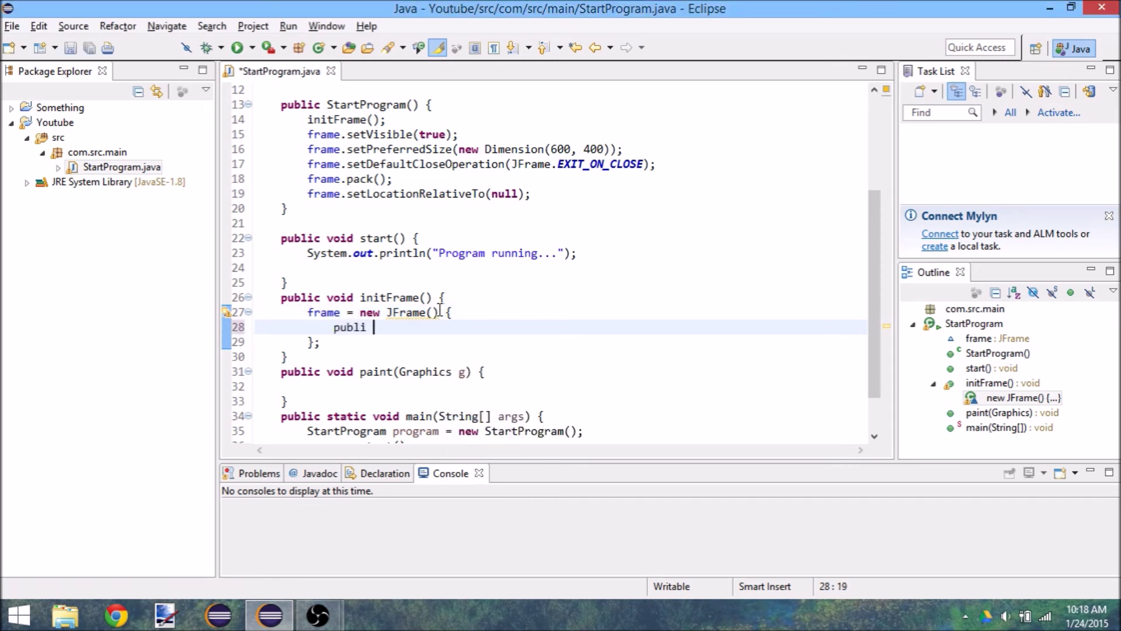
pyautogui.write('c void paint(')
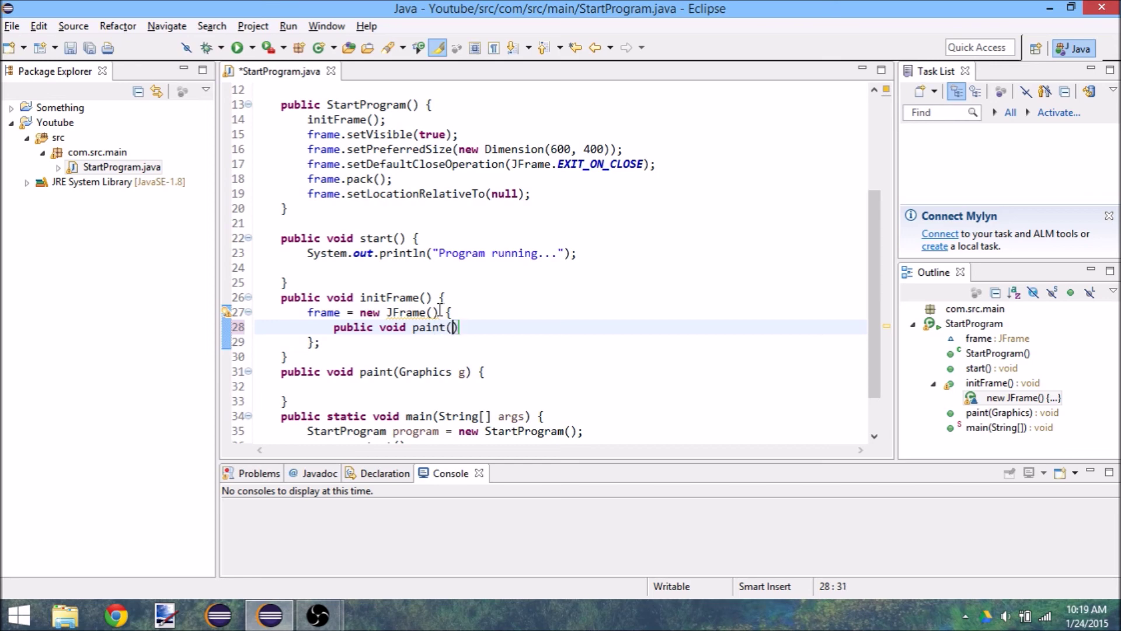
pyautogui.write('Graphics g')
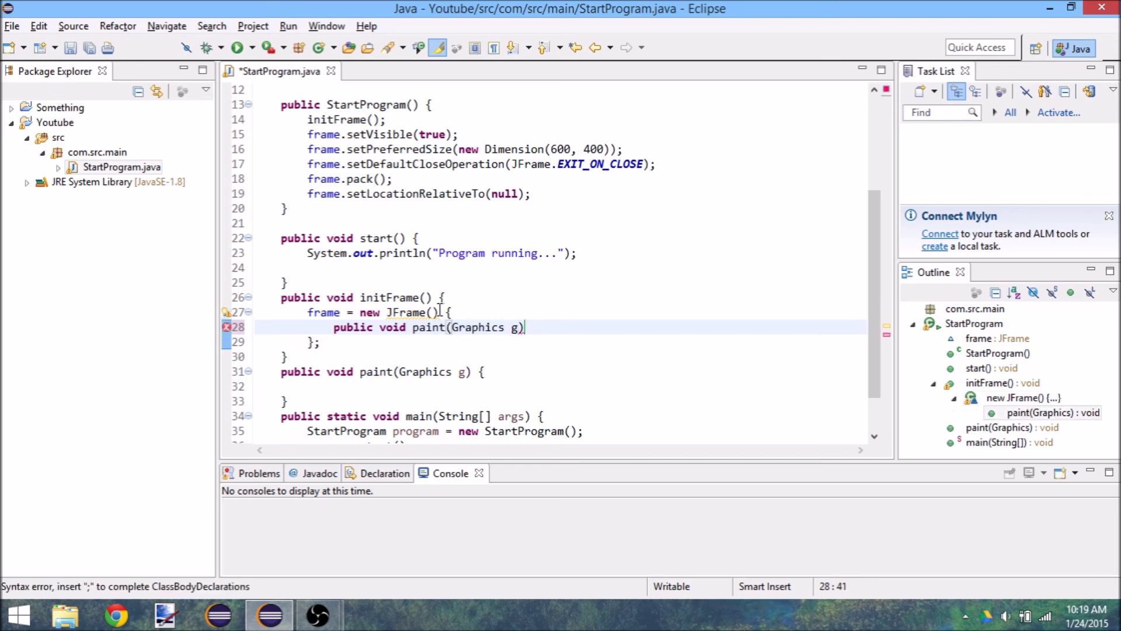
# Add an empty paint(Graphics g) override inside the anonymous JFrame and delete the old standalone paint method.
pyautogui.press('End')
pyautogui.write('{')
pyautogui.press('Return')
pyautogui.hotkey('ctrl', 's')
pyautogui.scroll(3, 440, 313)
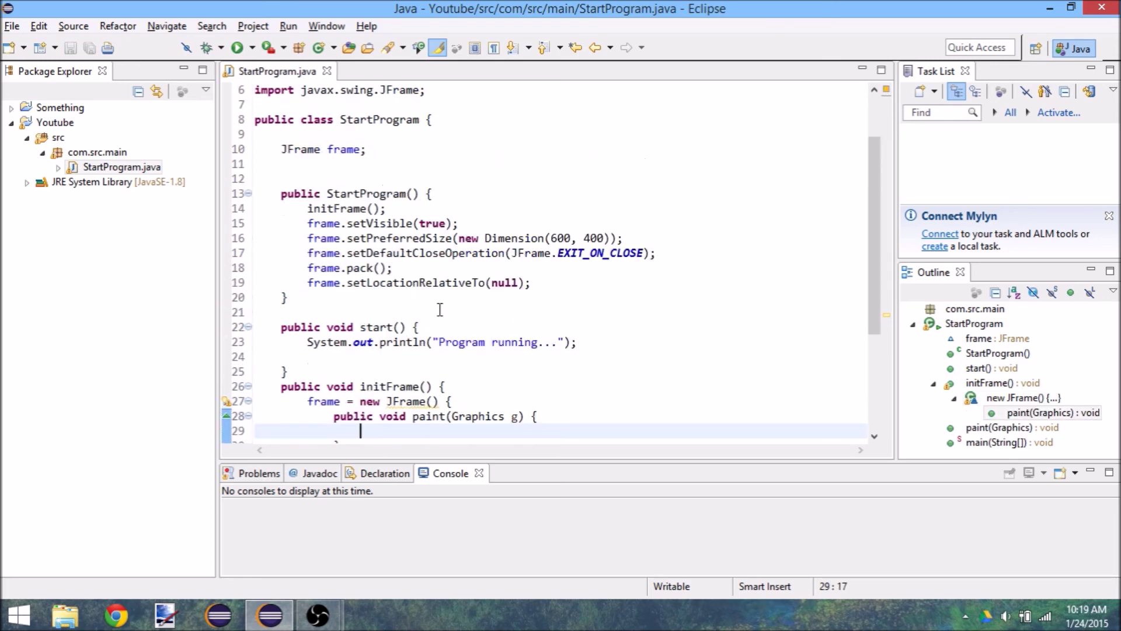
pyautogui.scroll(-5, 441, 312)
pyautogui.click(327, 317)
pyautogui.hotkey('ctrl', 'd')
pyautogui.hotkey('ctrl', 'd')
pyautogui.hotkey('ctrl', 'd')
pyautogui.hotkey('ctrl', 's')
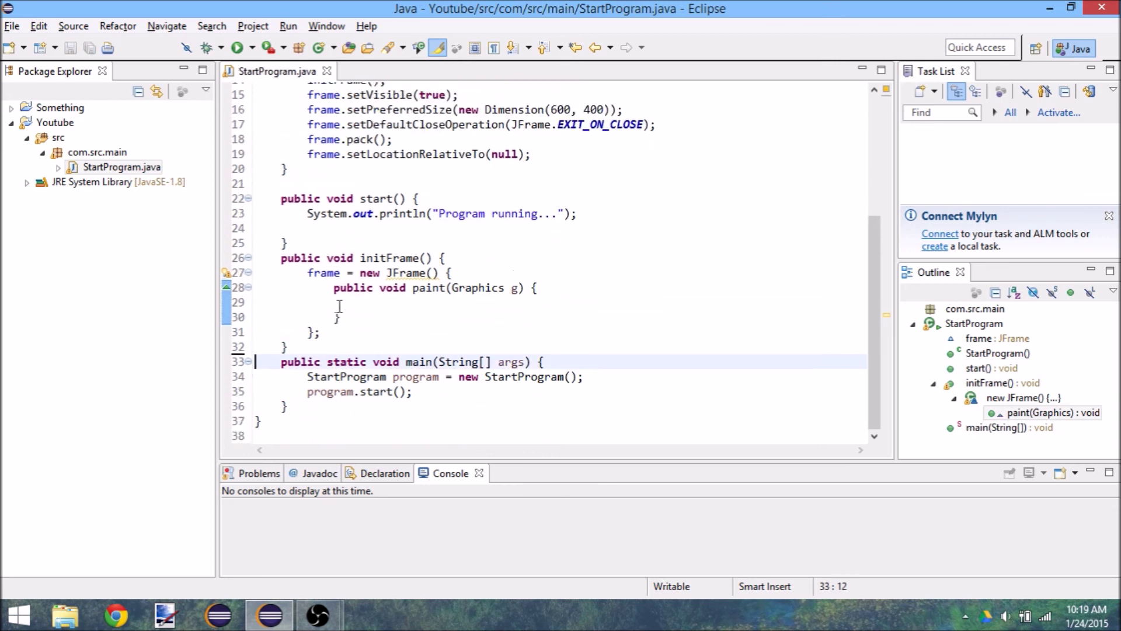
pyautogui.moveTo(405, 273)
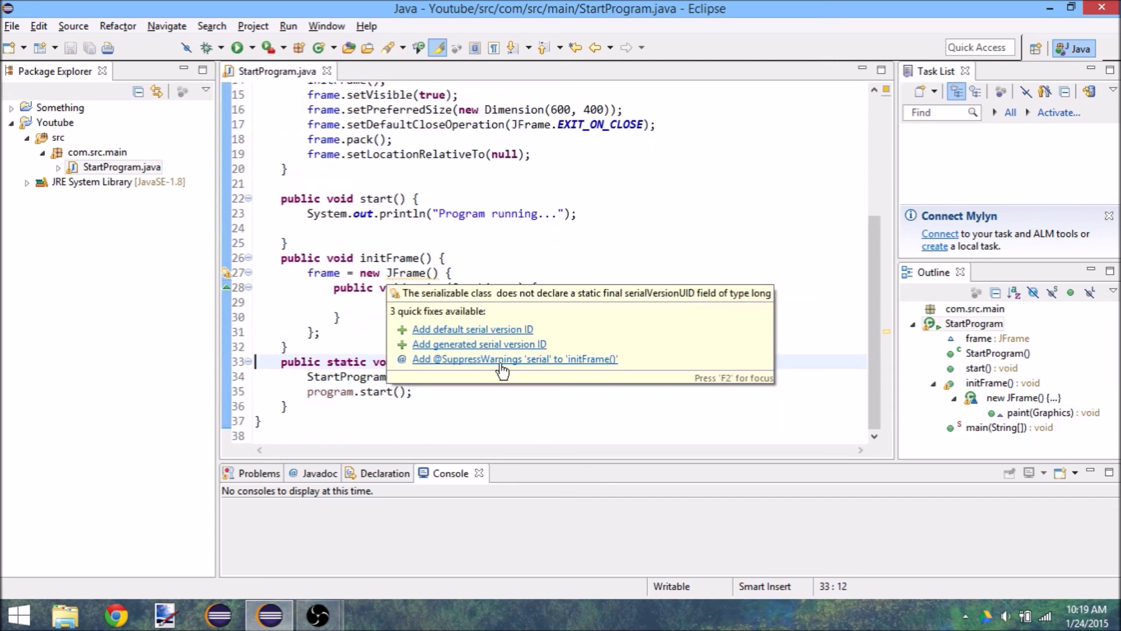
pyautogui.click(514, 360)
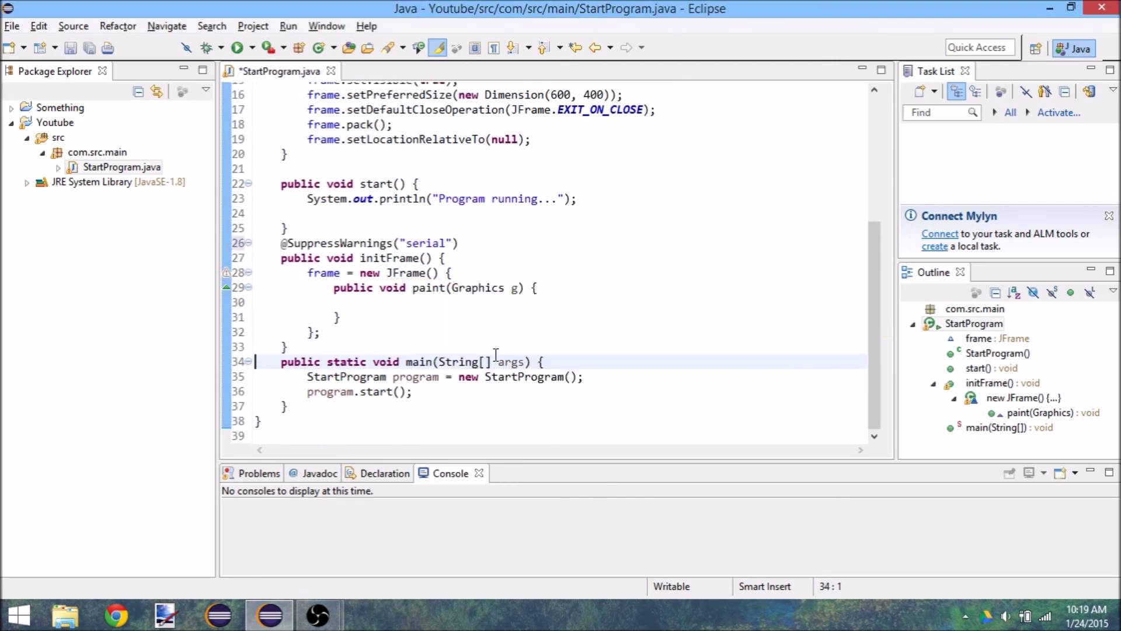
pyautogui.hotkey('ctrl', 's')
pyautogui.click(465, 315)
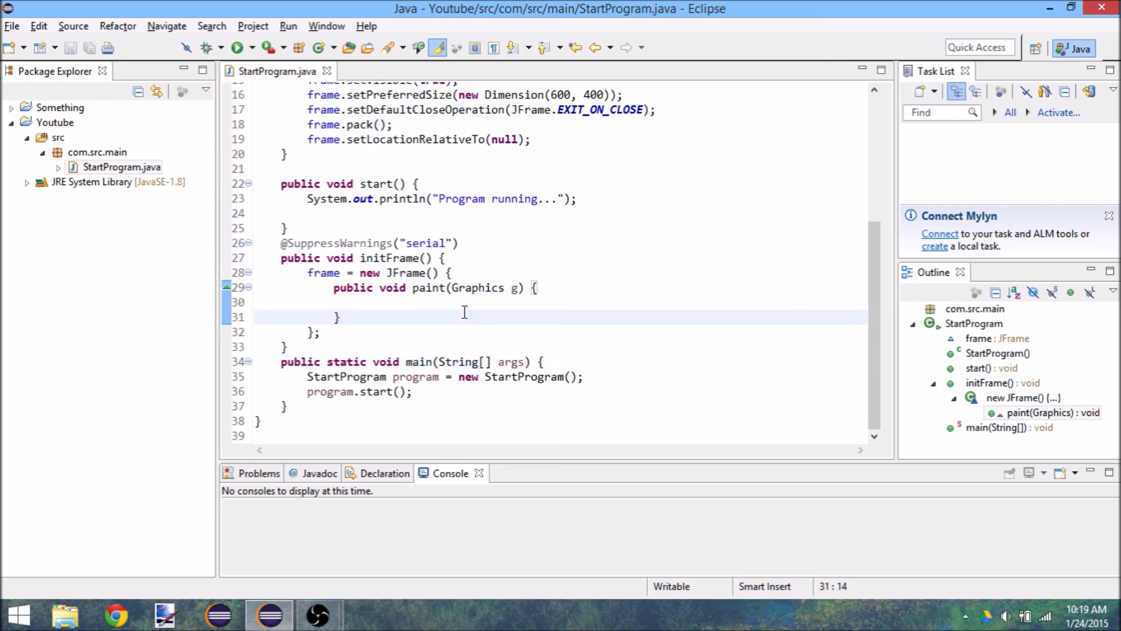
# Make the overridden paint call g.fillRect(0, 0, 100, 100);.
pyautogui.click(467, 301)
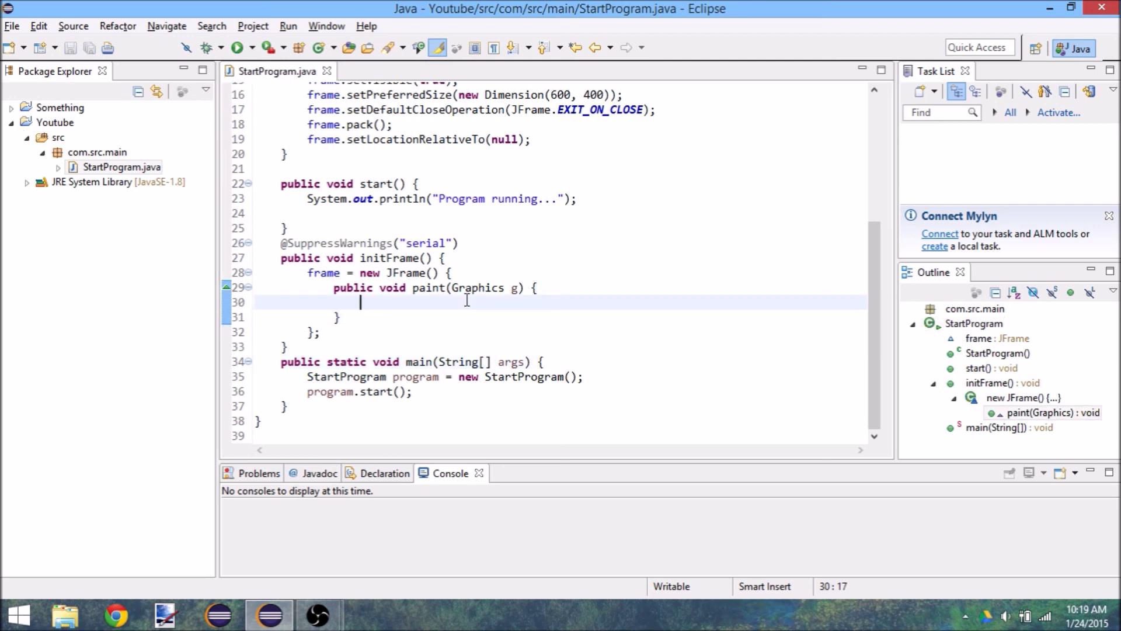
pyautogui.write('g.')
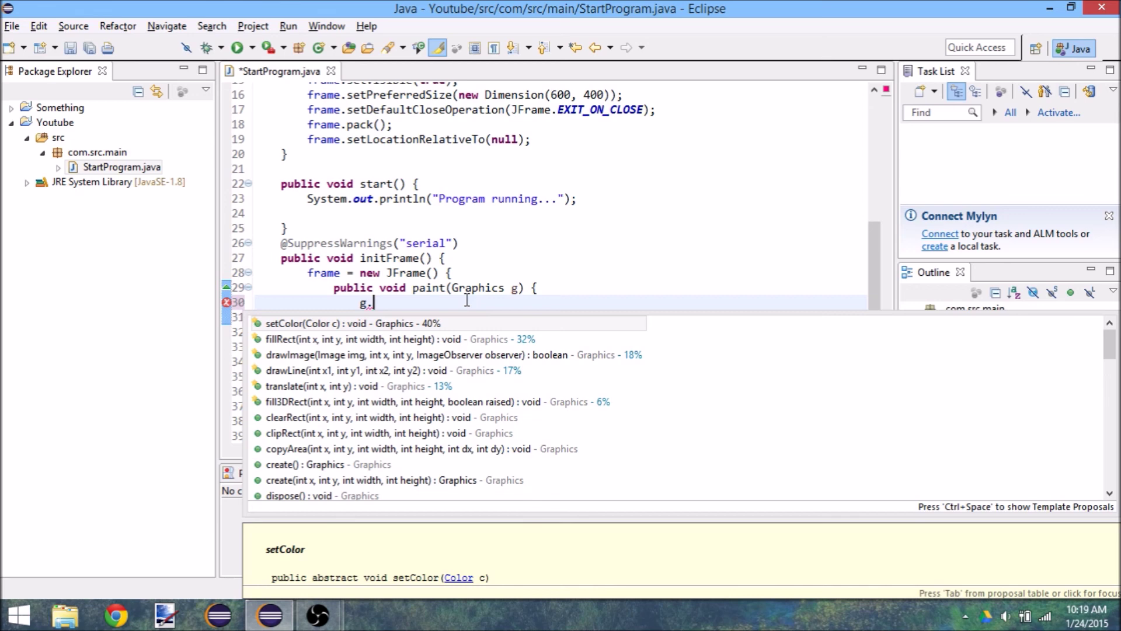
pyautogui.write('fill')
pyautogui.press('Return')
pyautogui.write('0, y, width, height);')
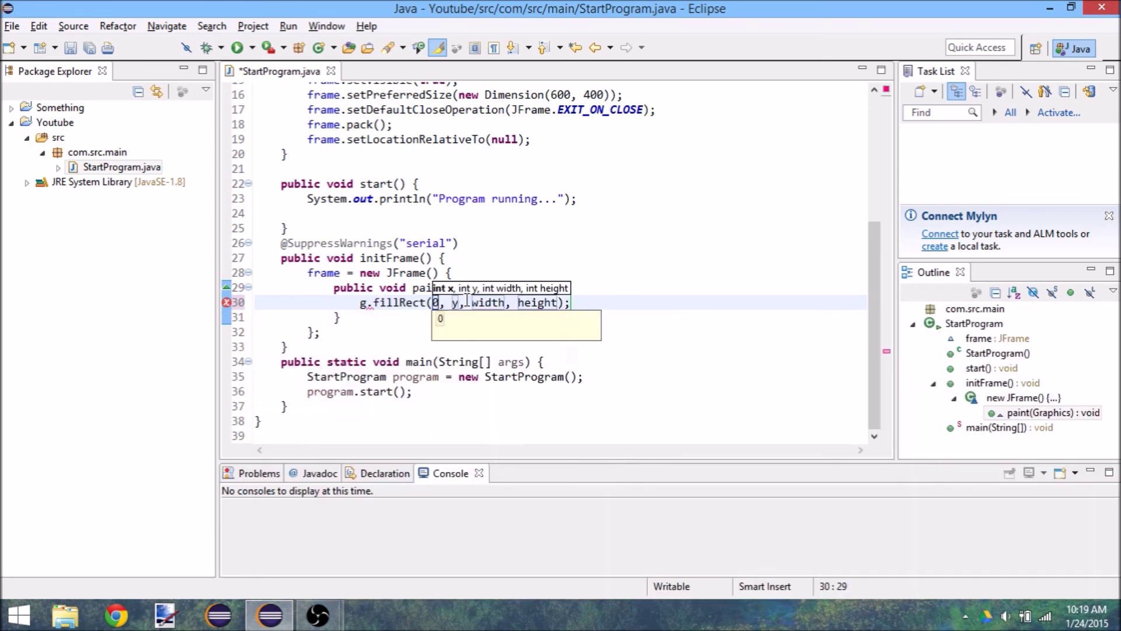
pyautogui.press('Tab')
pyautogui.write('0')
pyautogui.press('Tab')
pyautogui.write('100')
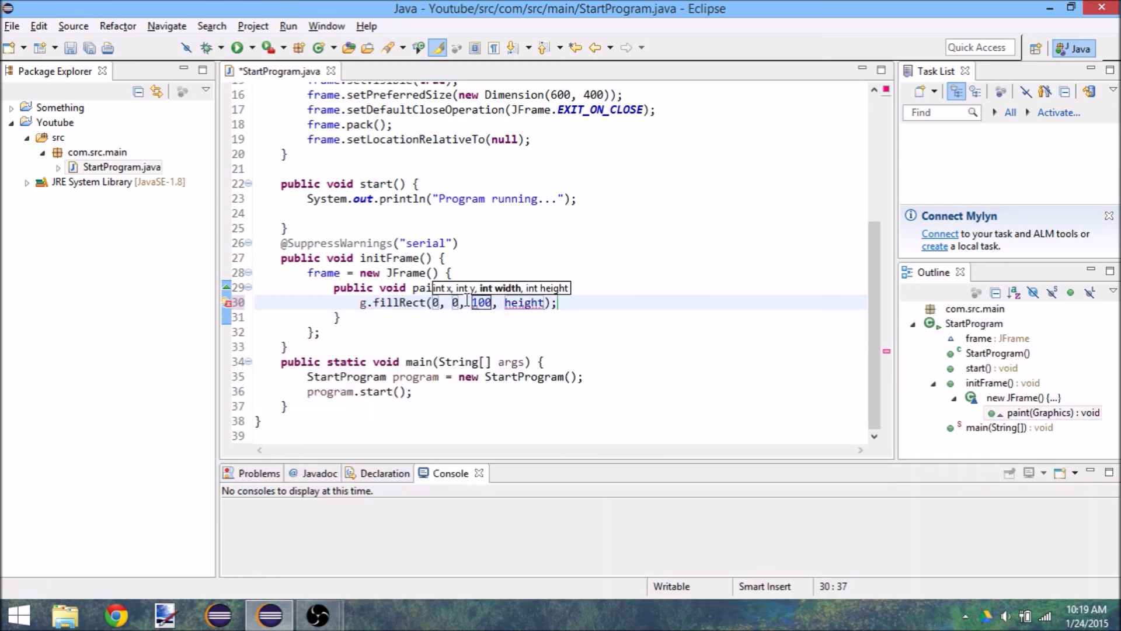
pyautogui.press('Tab')
pyautogui.write('100')
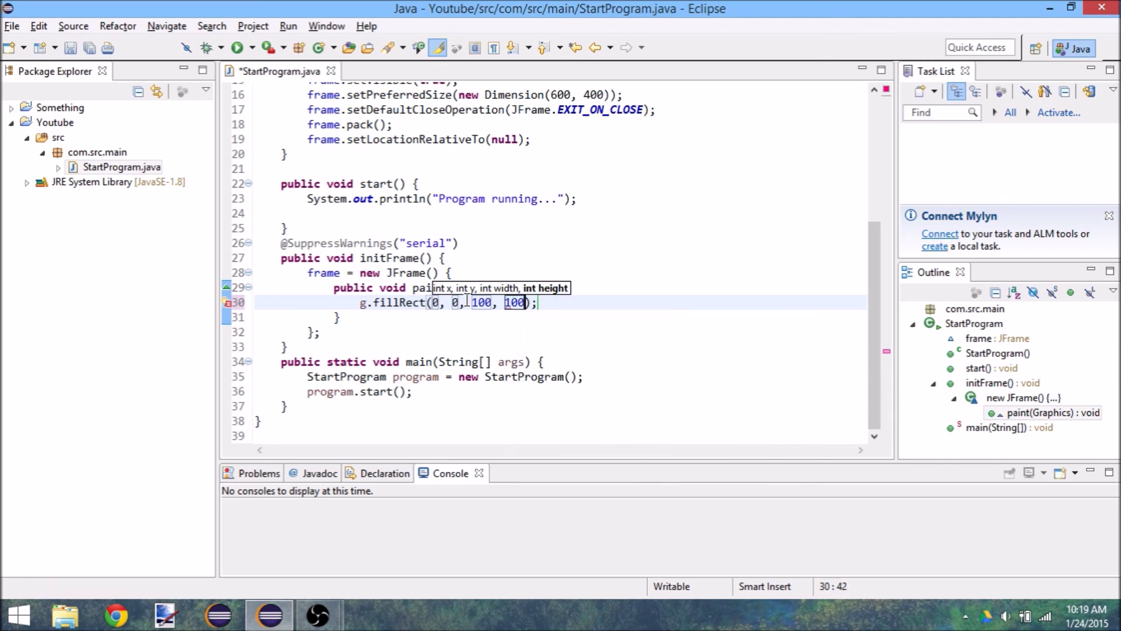
# Run StartProgram with Save and Launch, view the black square, then close its window.
pyautogui.click(237, 47)
pyautogui.click(554, 375)
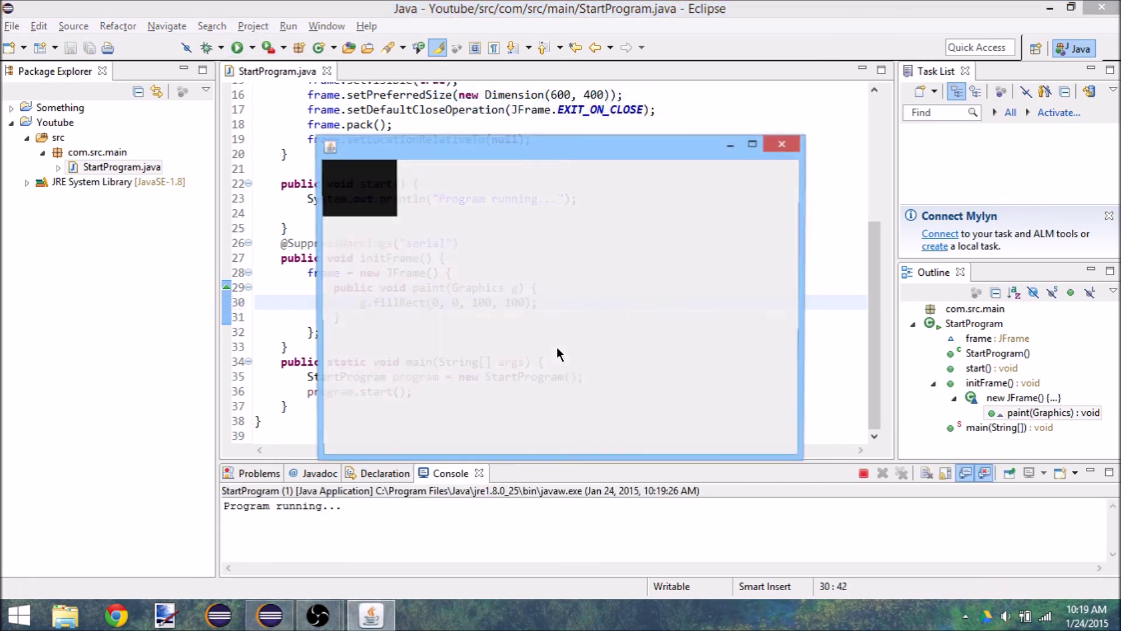
pyautogui.click(783, 143)
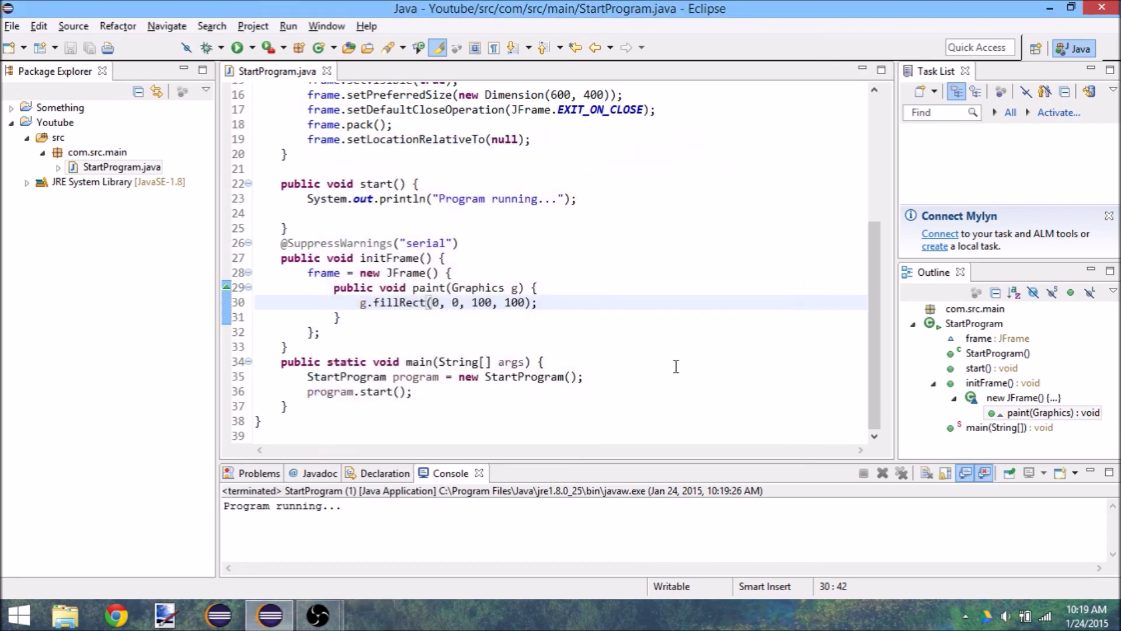
pyautogui.scroll(5, 501, 311)
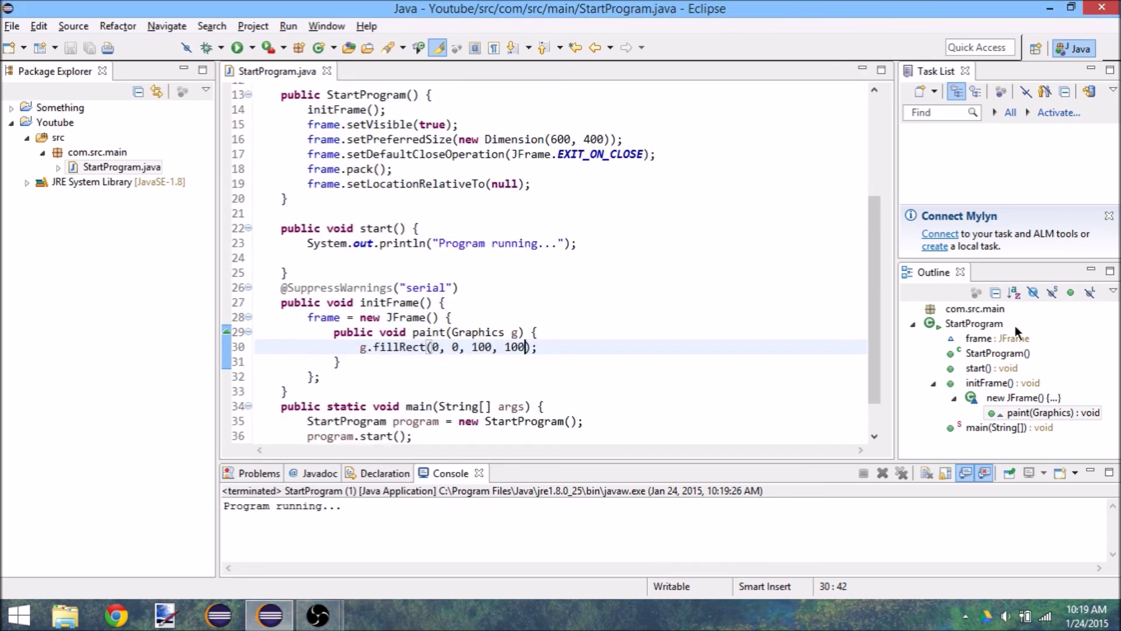
pyautogui.scroll(5, 501, 264)
pyautogui.scroll(-10, 539, 169)
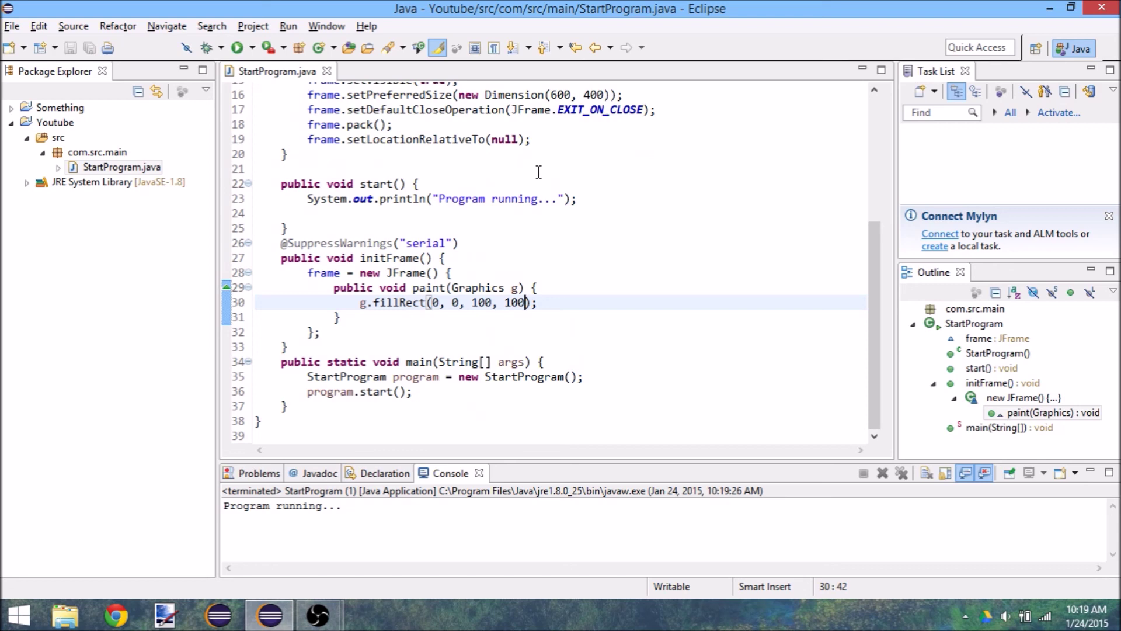
pyautogui.scroll(8, 538, 172)
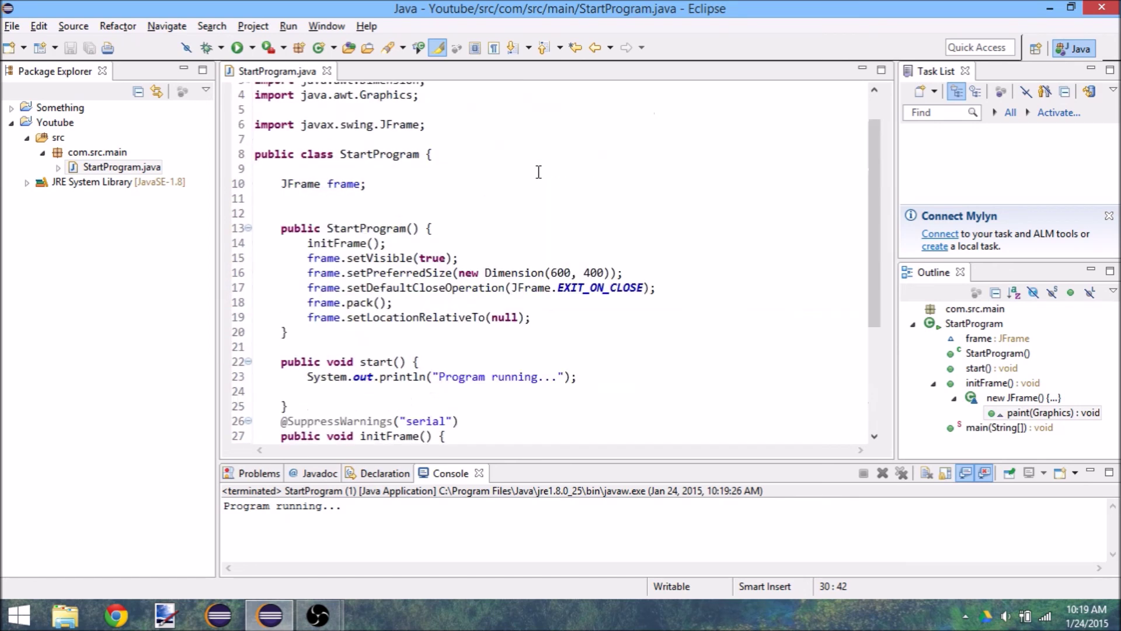
pyautogui.scroll(-6, 474, 271)
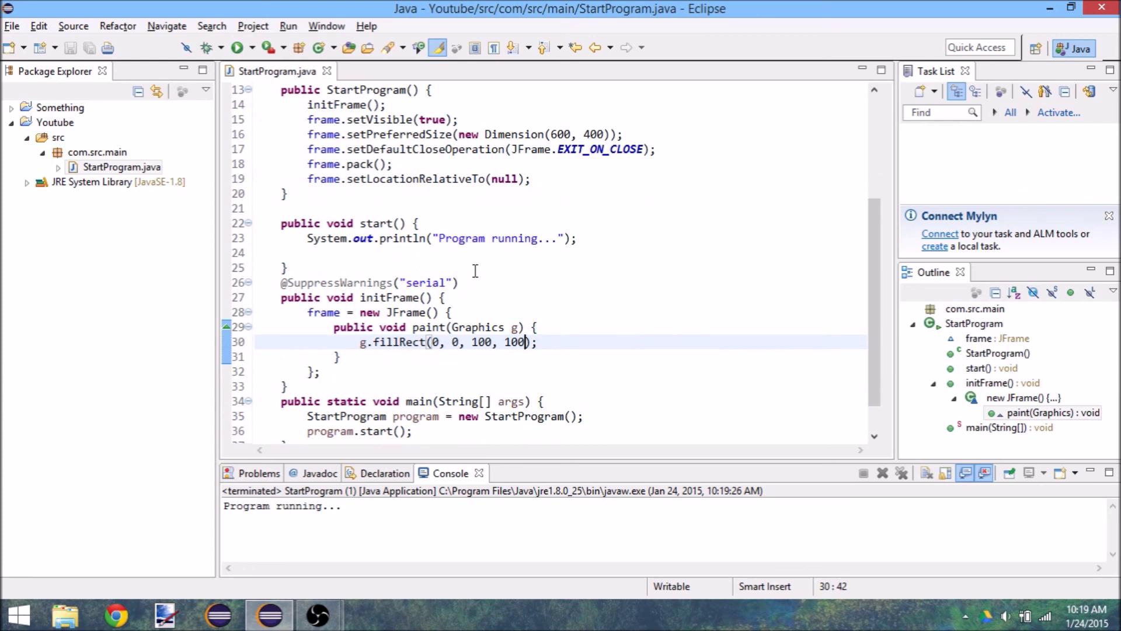